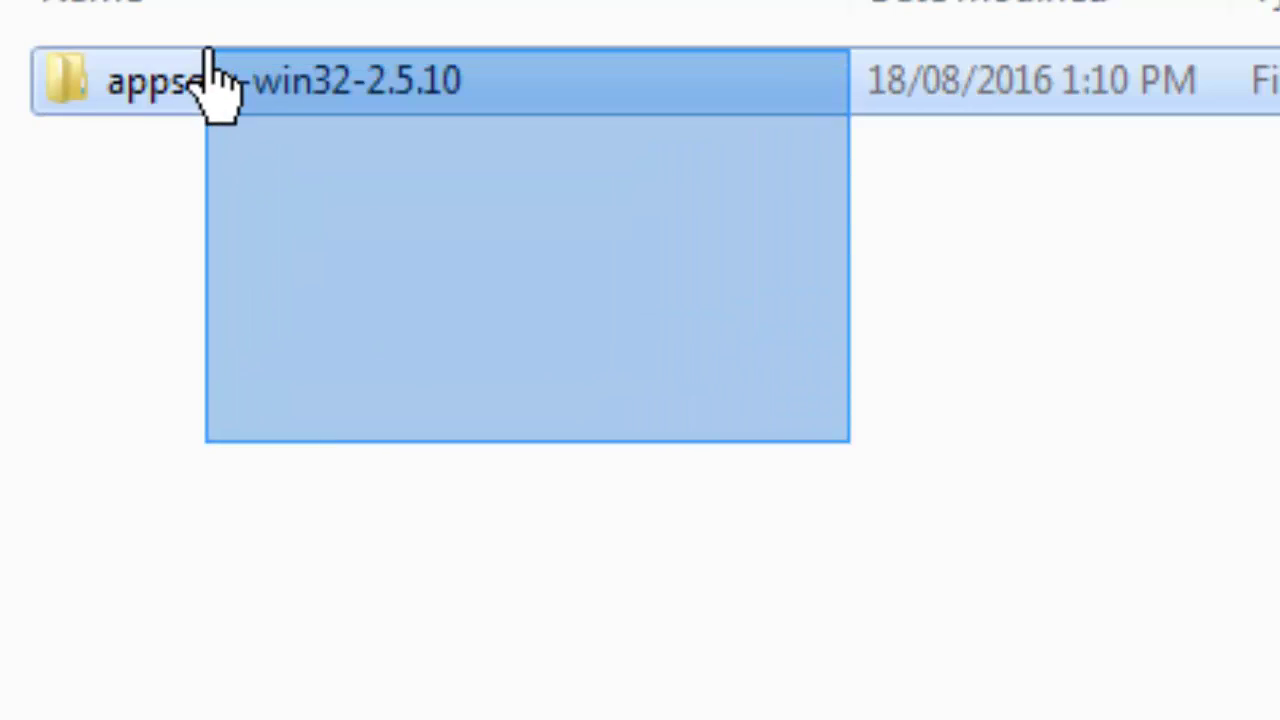
- Extract appserv-win32-2.5.10.zip here inside the appserv-win32-2.5.10 folder
{"action": "double_click", "coordinate": [295, 85]}
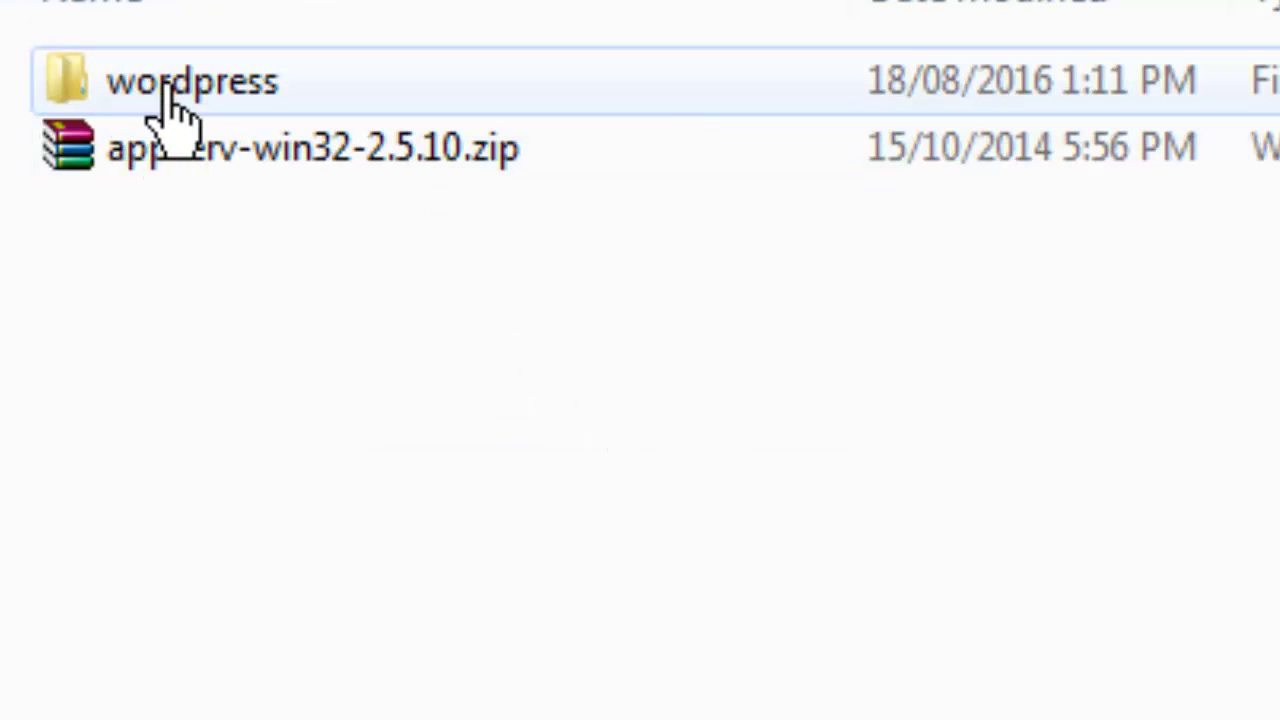
{"action": "left_click_drag", "start_coordinate": [414, 349], "coordinate": [294, 220]}
{"action": "right_click", "coordinate": [300, 200]}
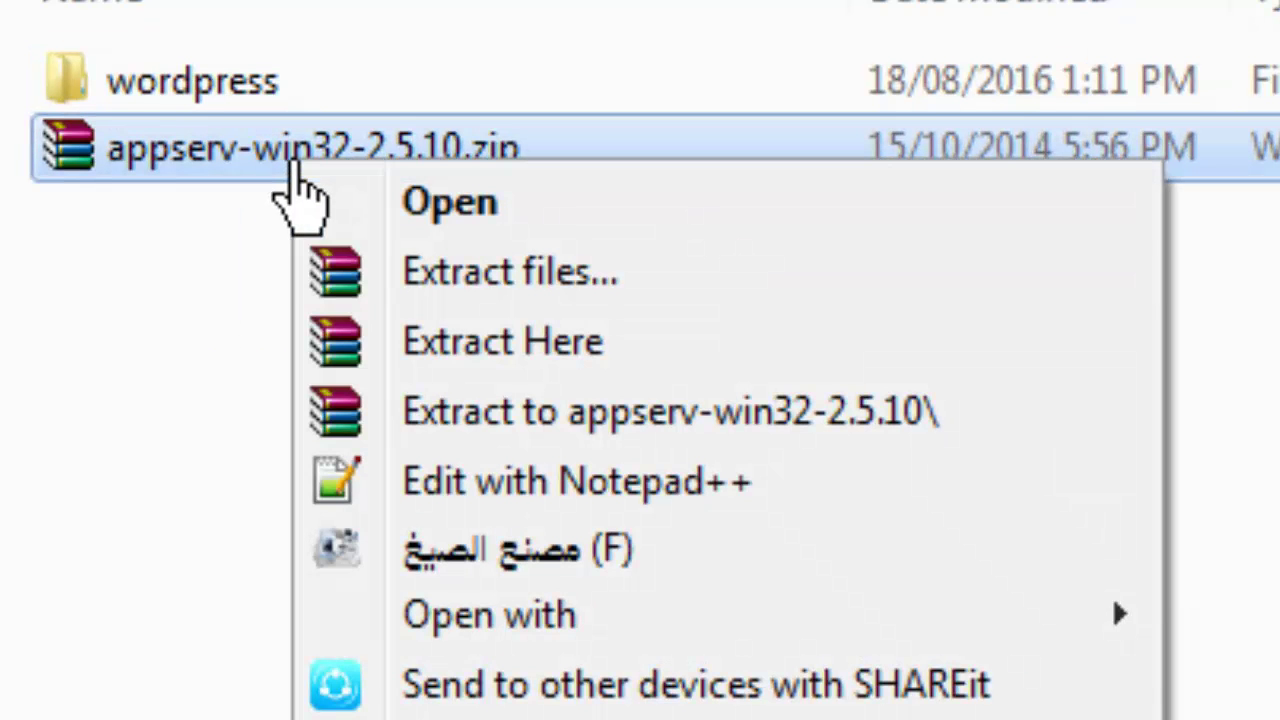
{"action": "left_click", "coordinate": [570, 345]}
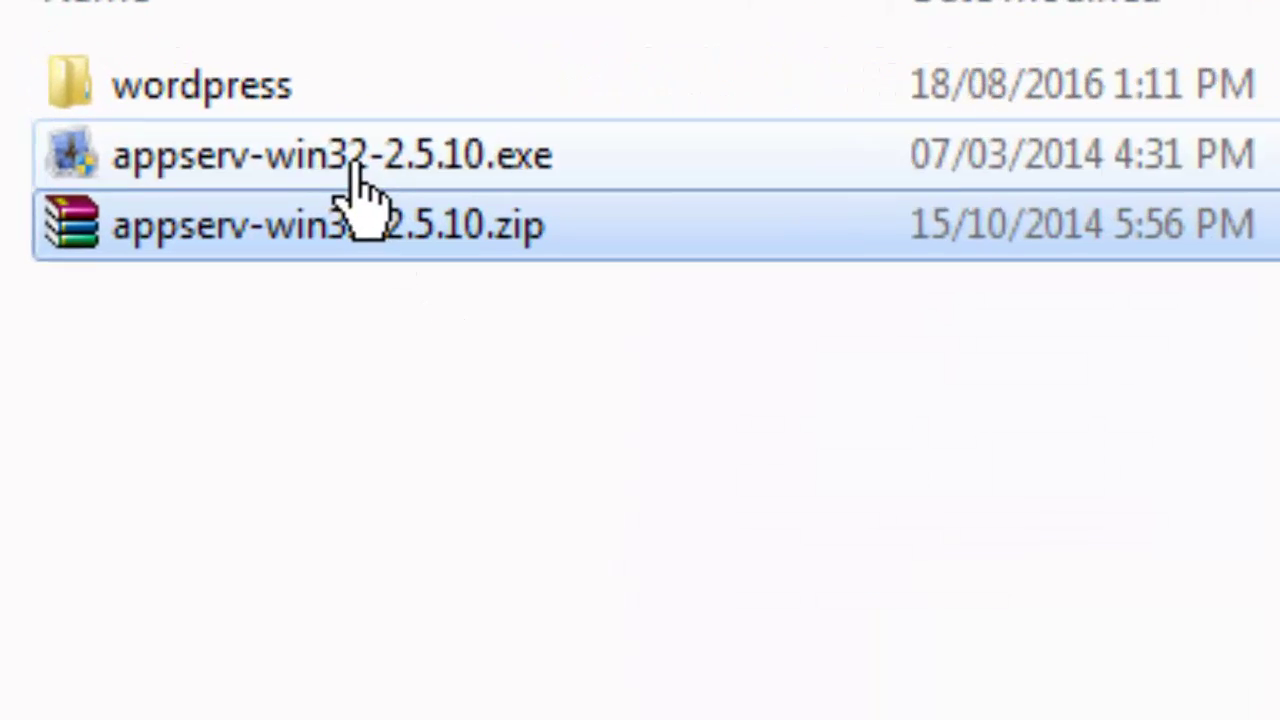
- Run appserv-win32-2.5.10.exe as administrator
{"action": "left_click", "coordinate": [195, 92]}
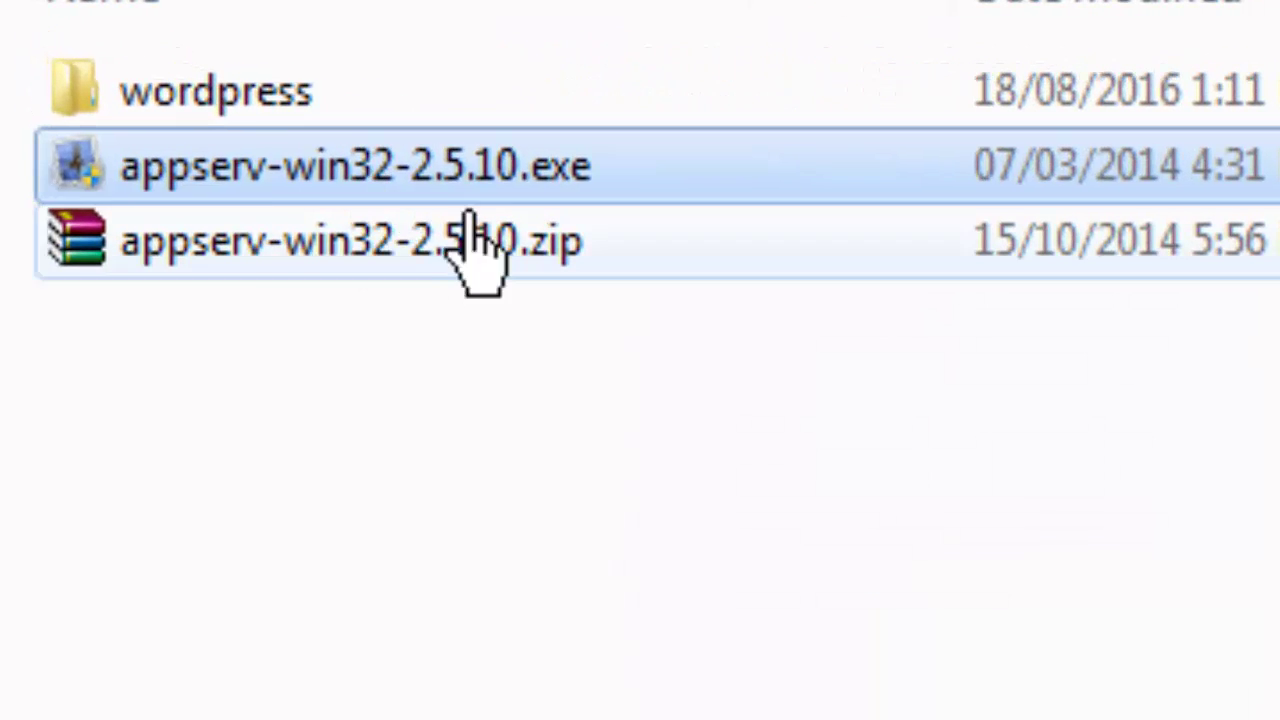
{"action": "right_click", "coordinate": [342, 172]}
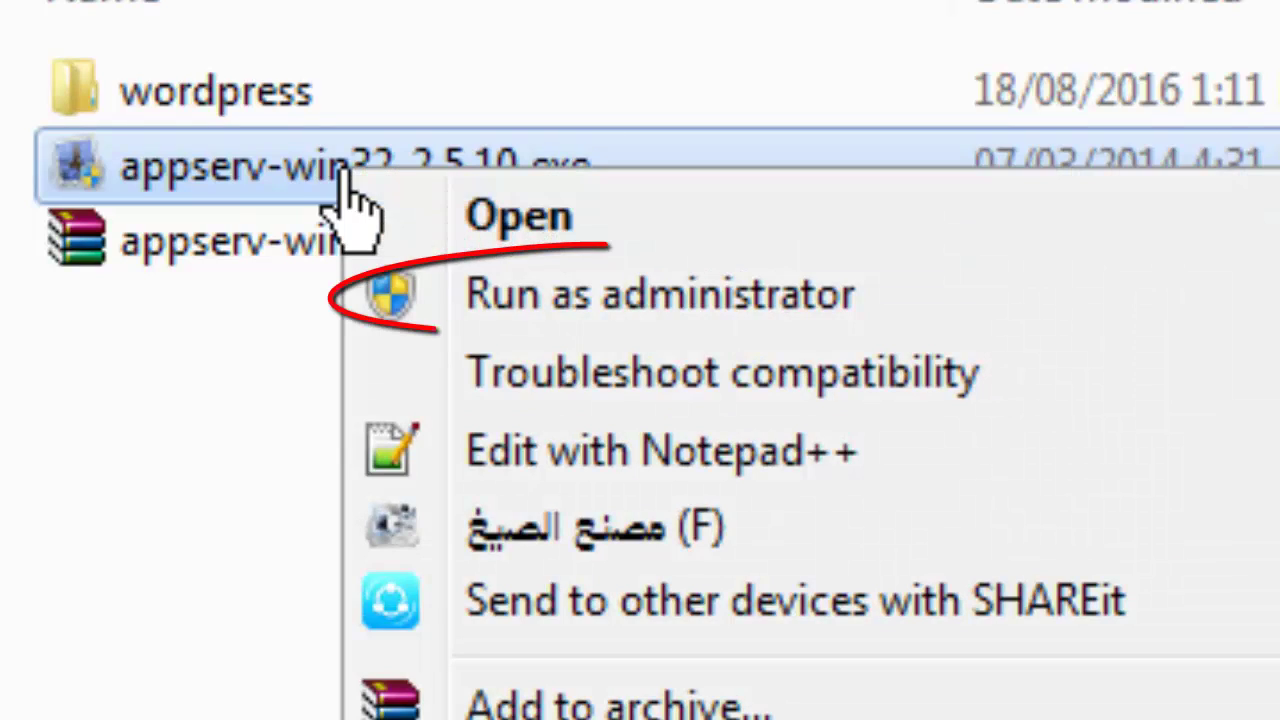
{"action": "left_click", "coordinate": [667, 314]}
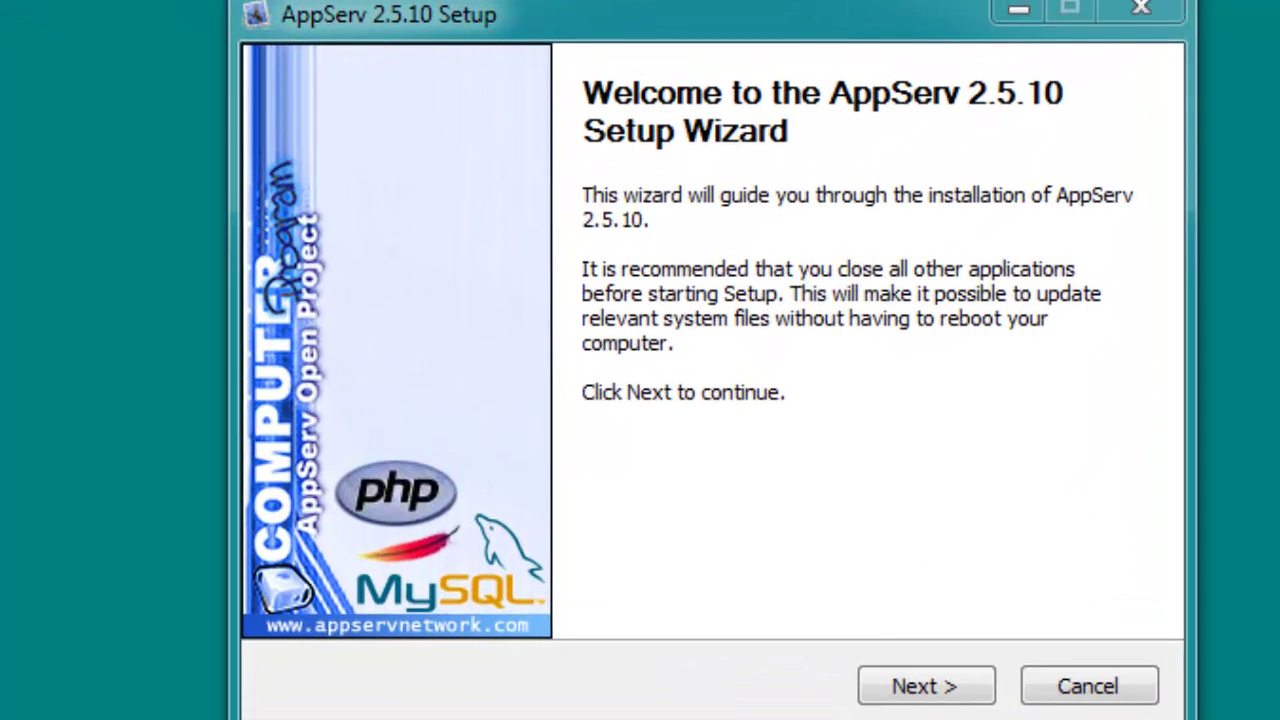
- Accept the license, keeping C:\AppServ as install folder and all four components
{"action": "left_click", "coordinate": [920, 686]}
{"action": "left_click", "coordinate": [930, 690]}
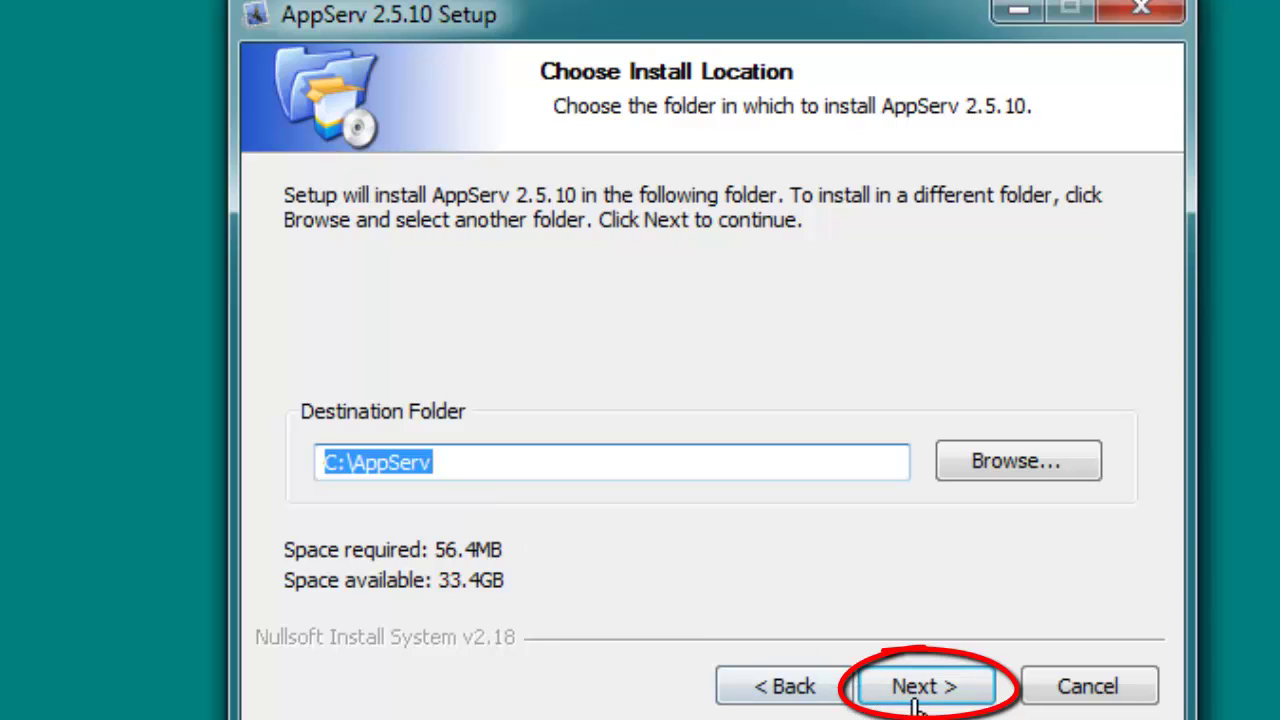
{"action": "left_click", "coordinate": [915, 704]}
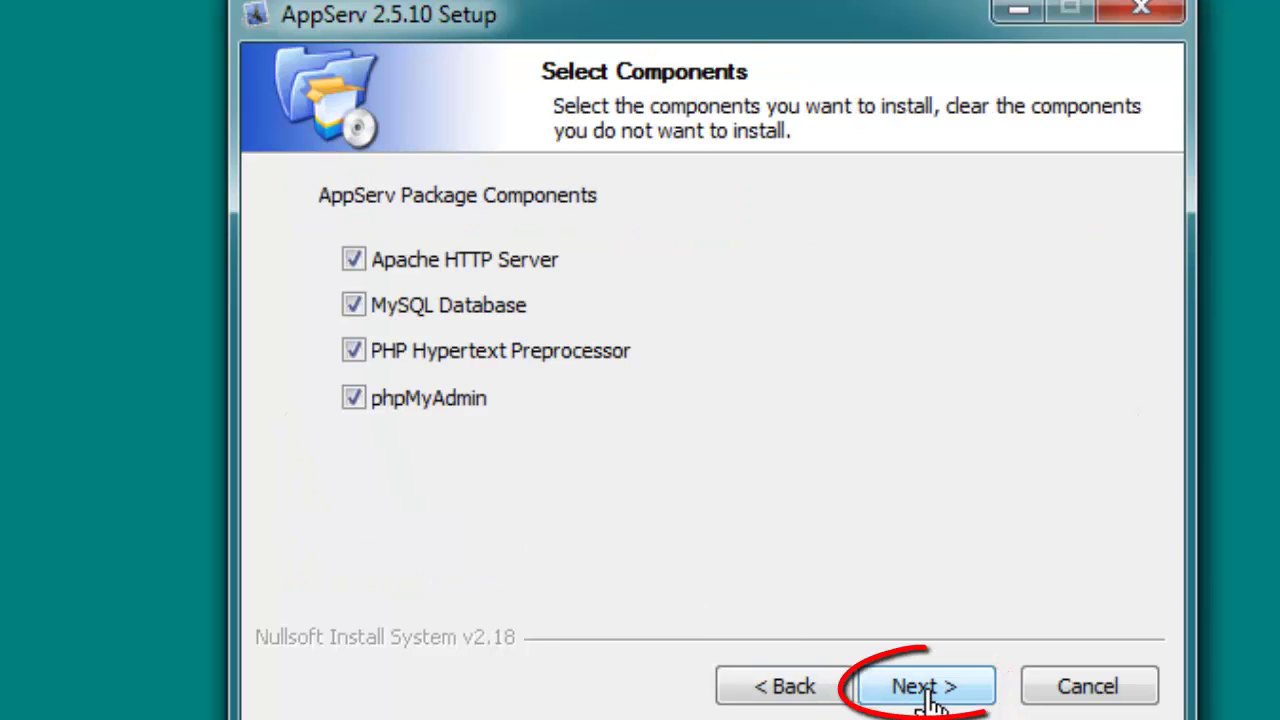
{"action": "left_click", "coordinate": [928, 698]}
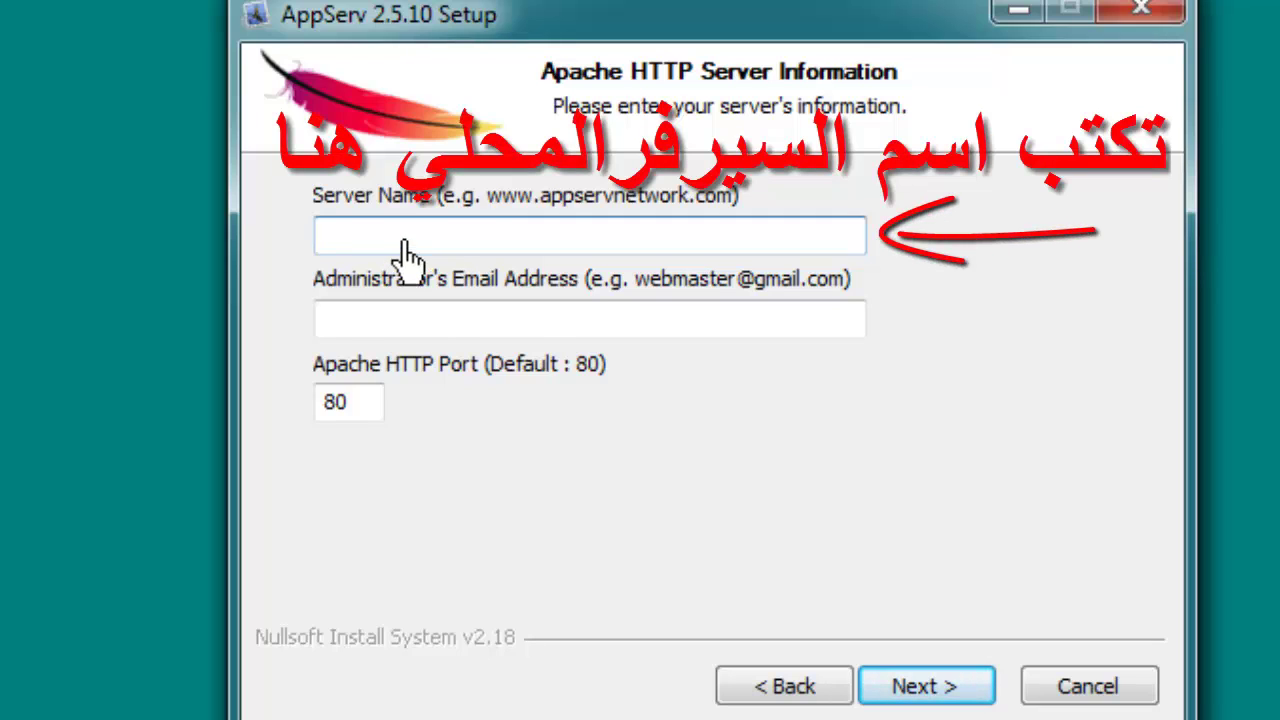
- Set the Apache server name to localhost with the administrator email and port 80
{"action": "type", "text": "local"}
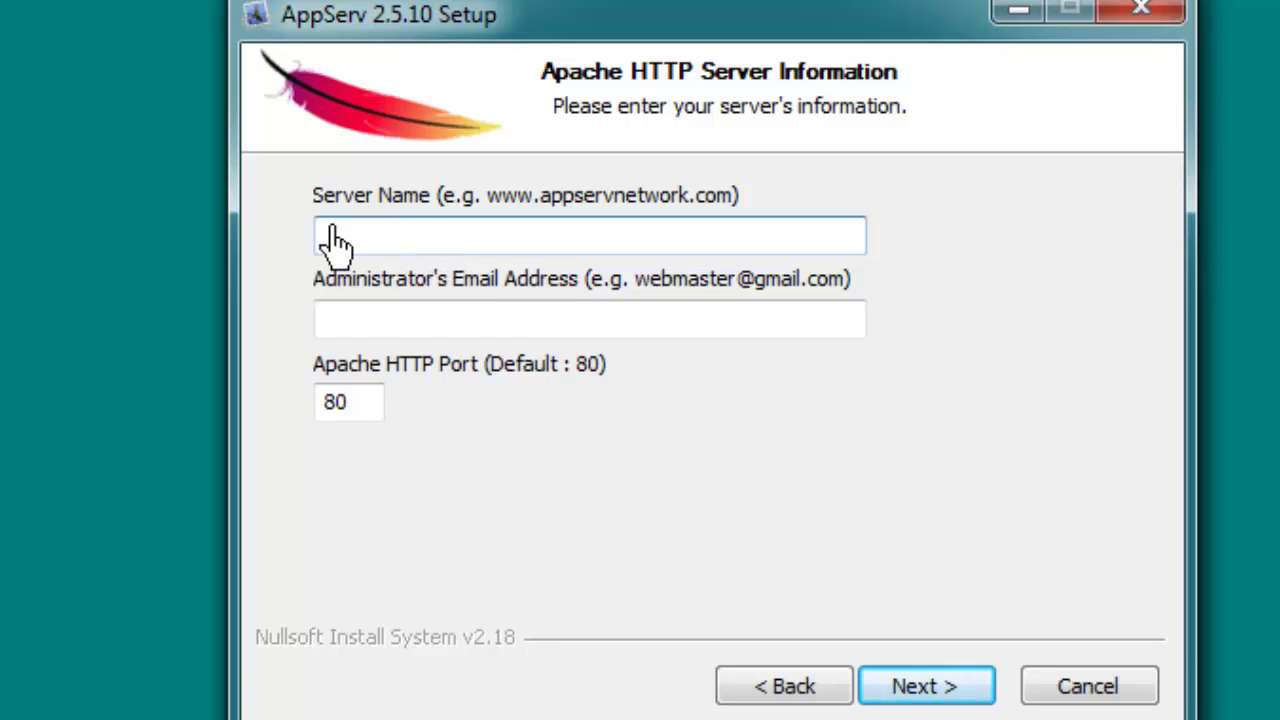
{"action": "left_click_drag", "start_coordinate": [408, 242], "coordinate": [306, 240]}
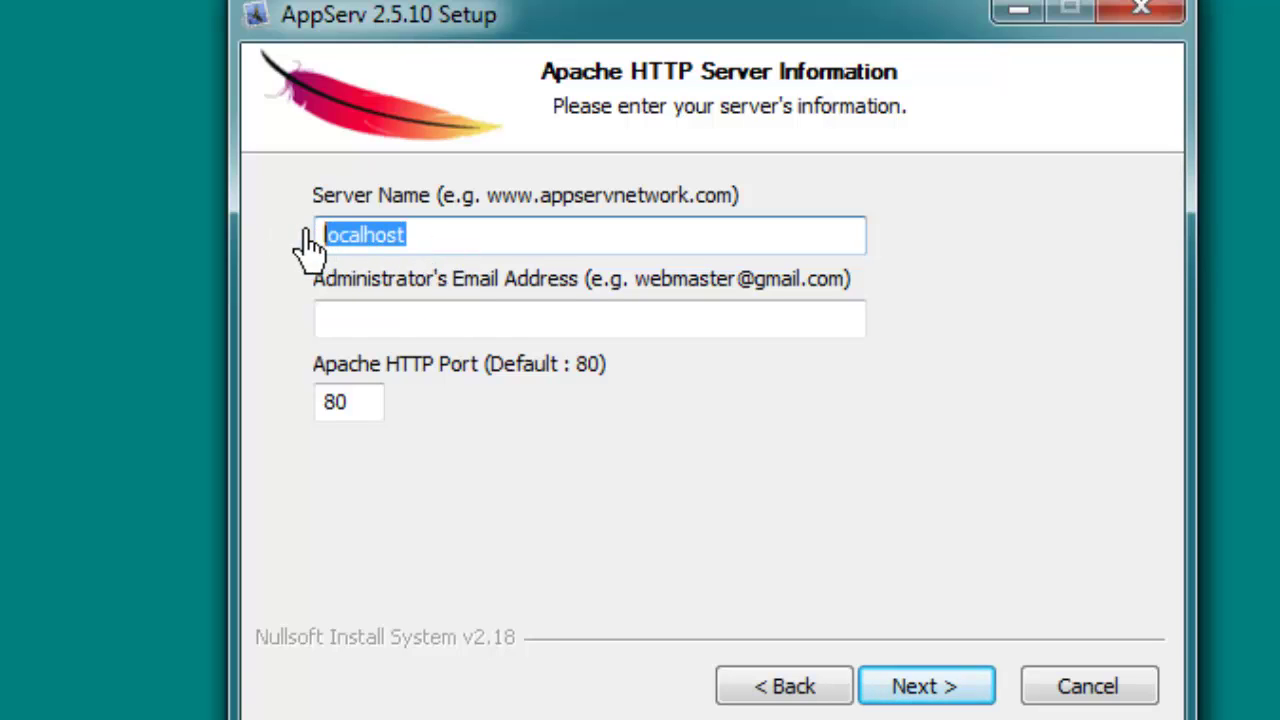
{"action": "left_click", "coordinate": [466, 332]}
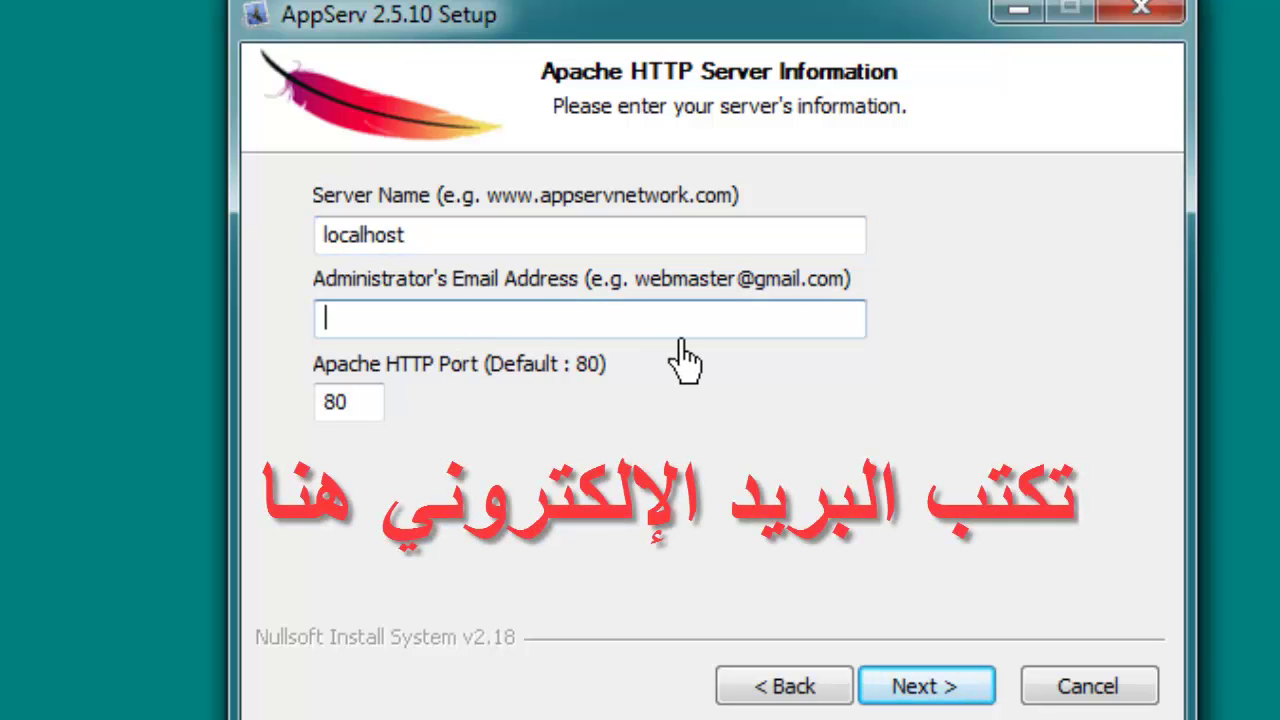
{"action": "type", "text": "adm"}
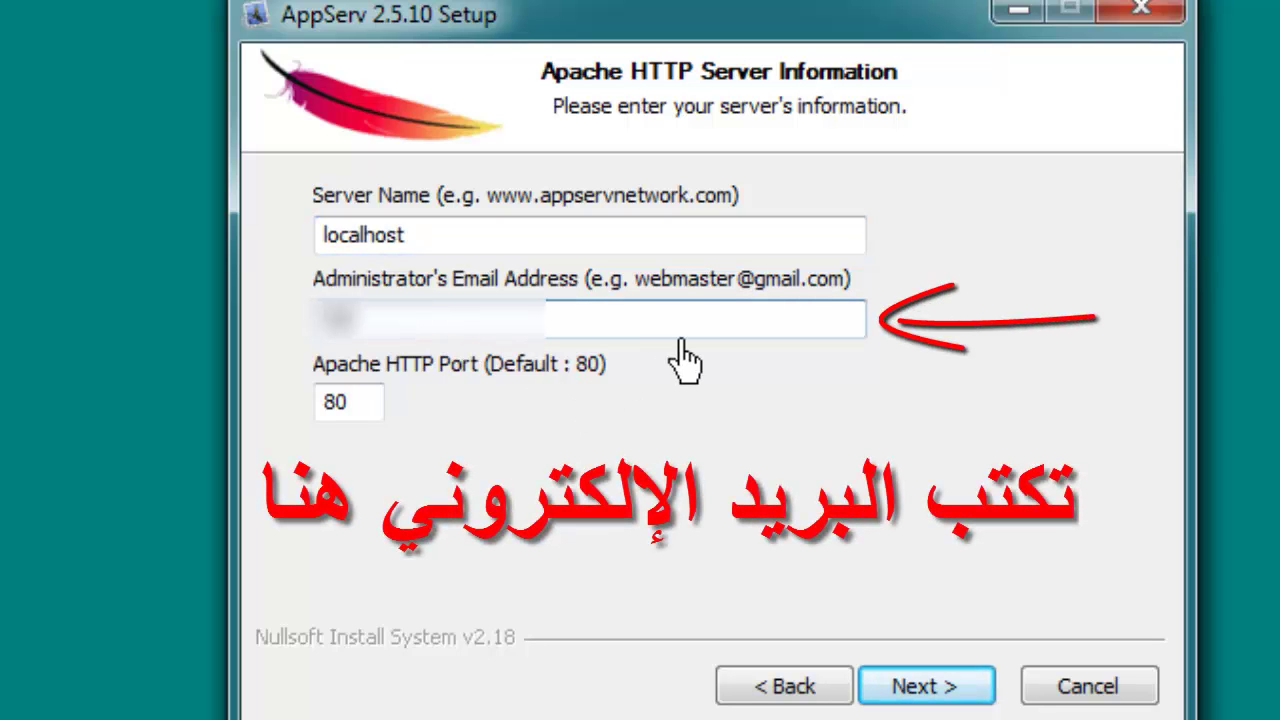
{"action": "type", "text": "in@localhost"}
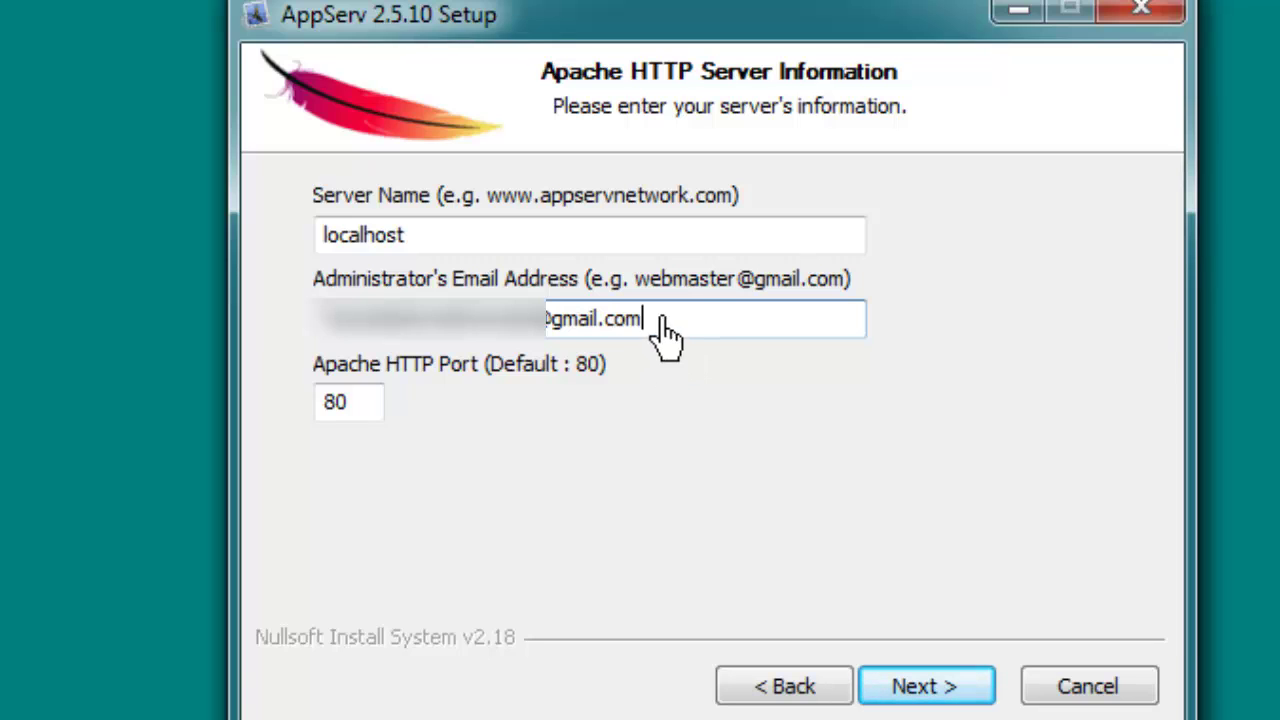
{"action": "left_click_drag", "start_coordinate": [660, 320], "coordinate": [343, 349]}
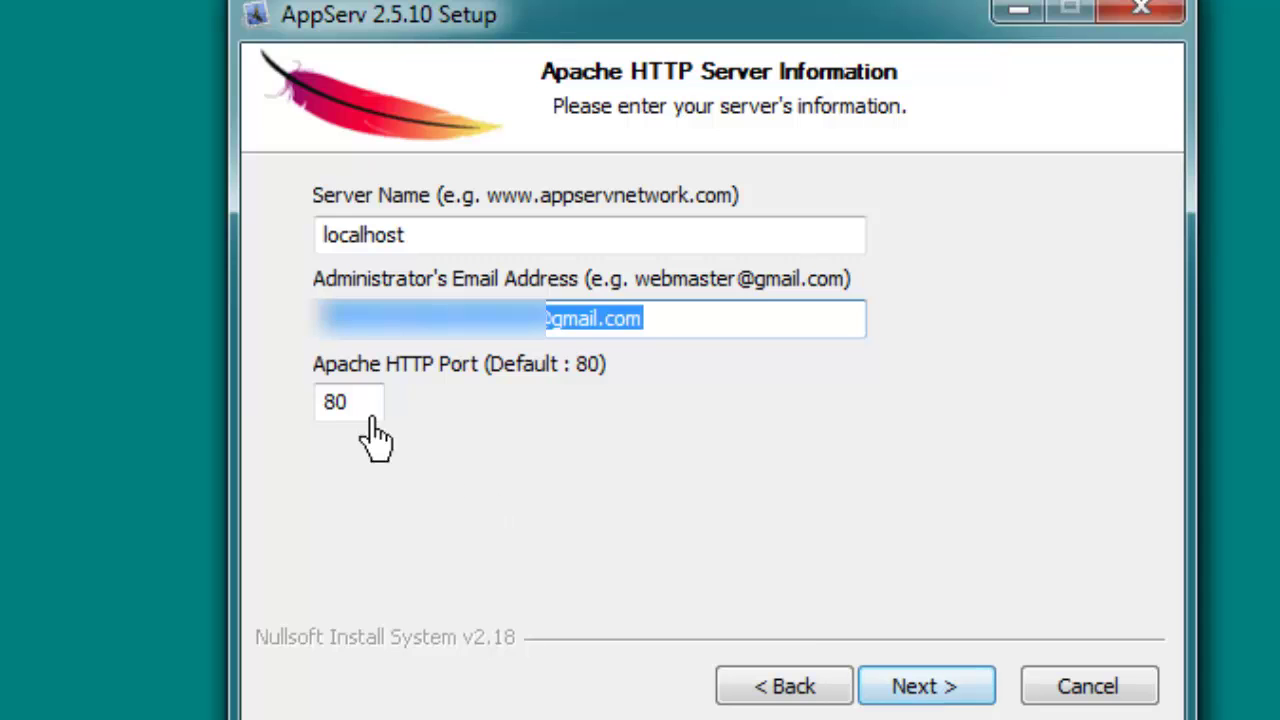
{"action": "key", "text": "Tab"}
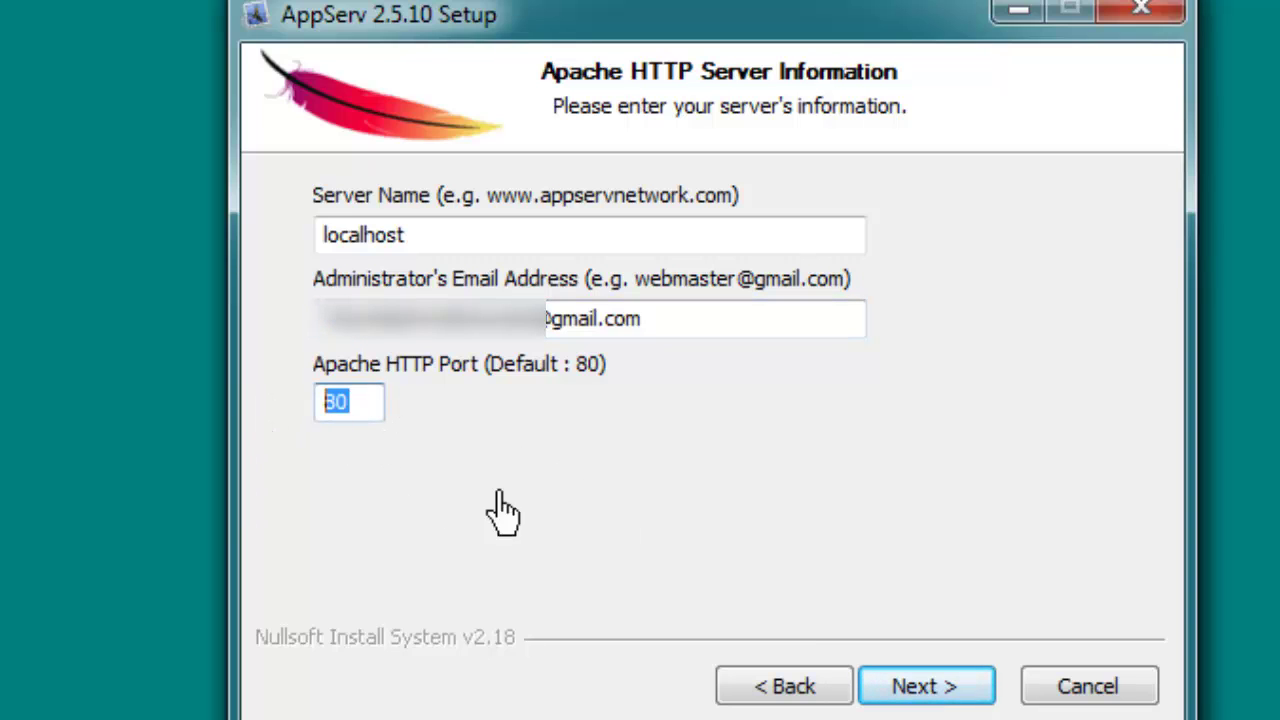
{"action": "left_click", "coordinate": [457, 320]}
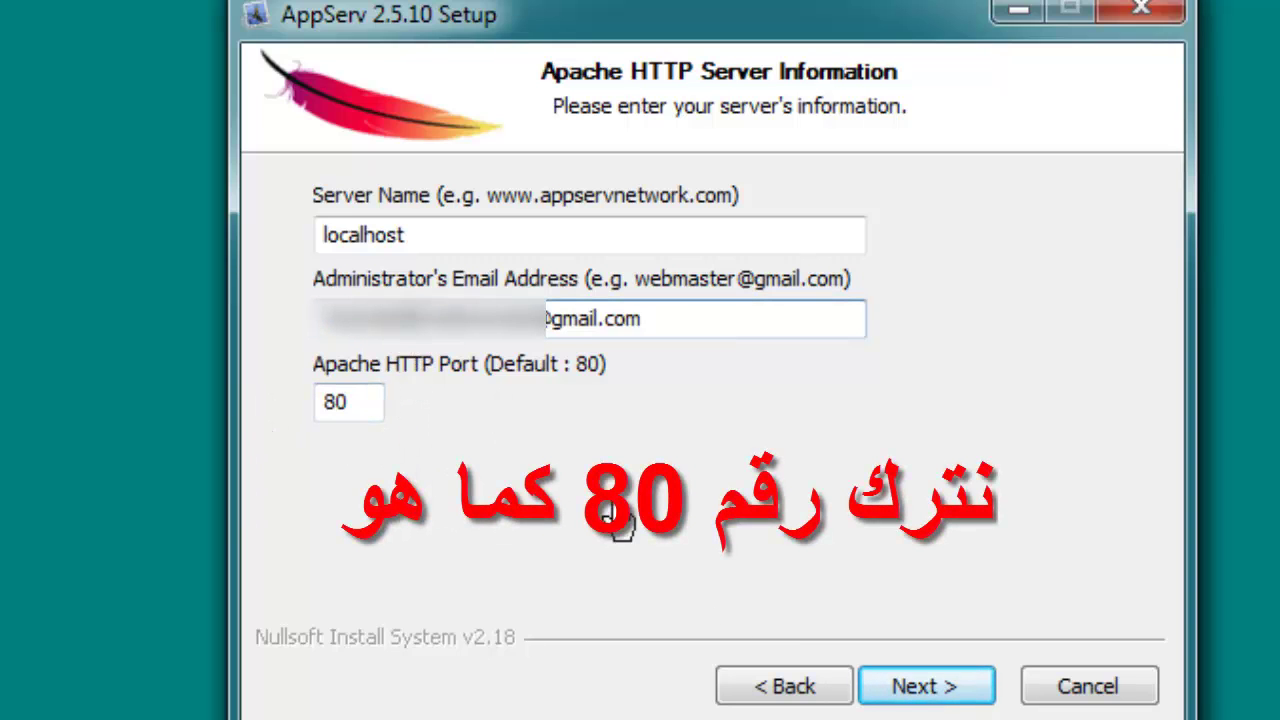
{"action": "left_click", "coordinate": [926, 686]}
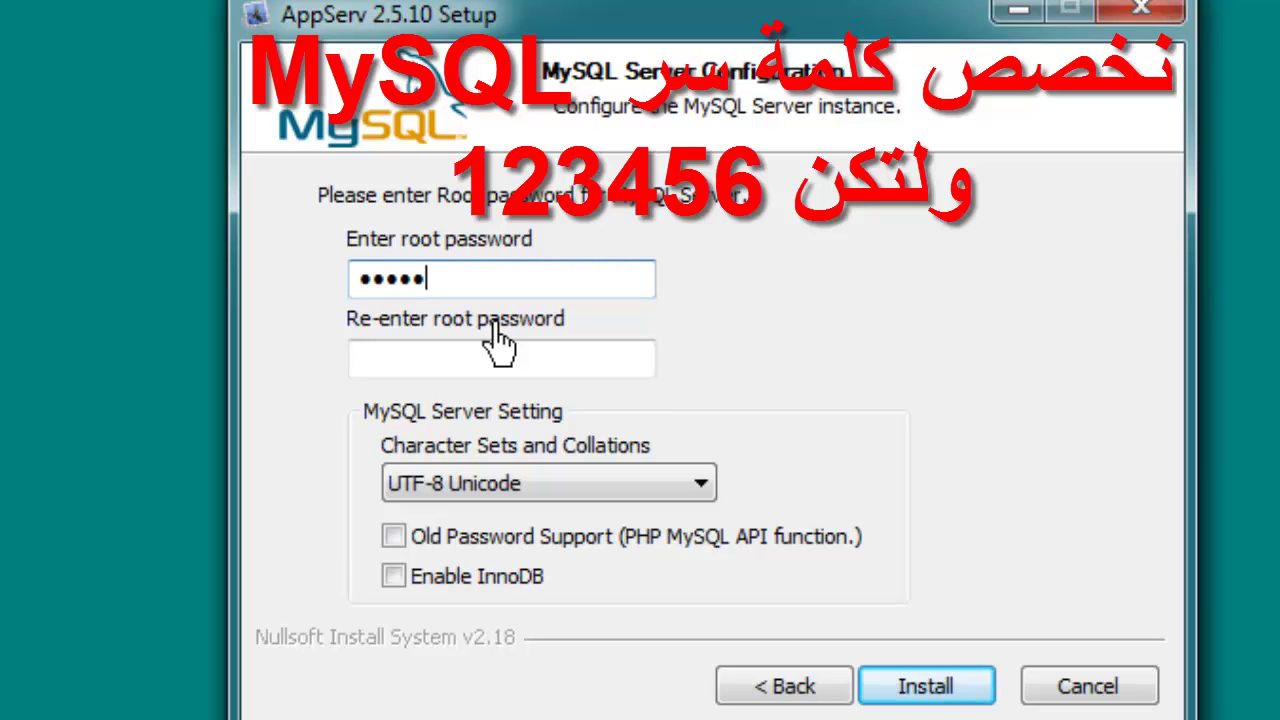
- Confirm the MySQL root password, install, allow Apache through the firewall, and finish
{"action": "left_click", "coordinate": [486, 380]}
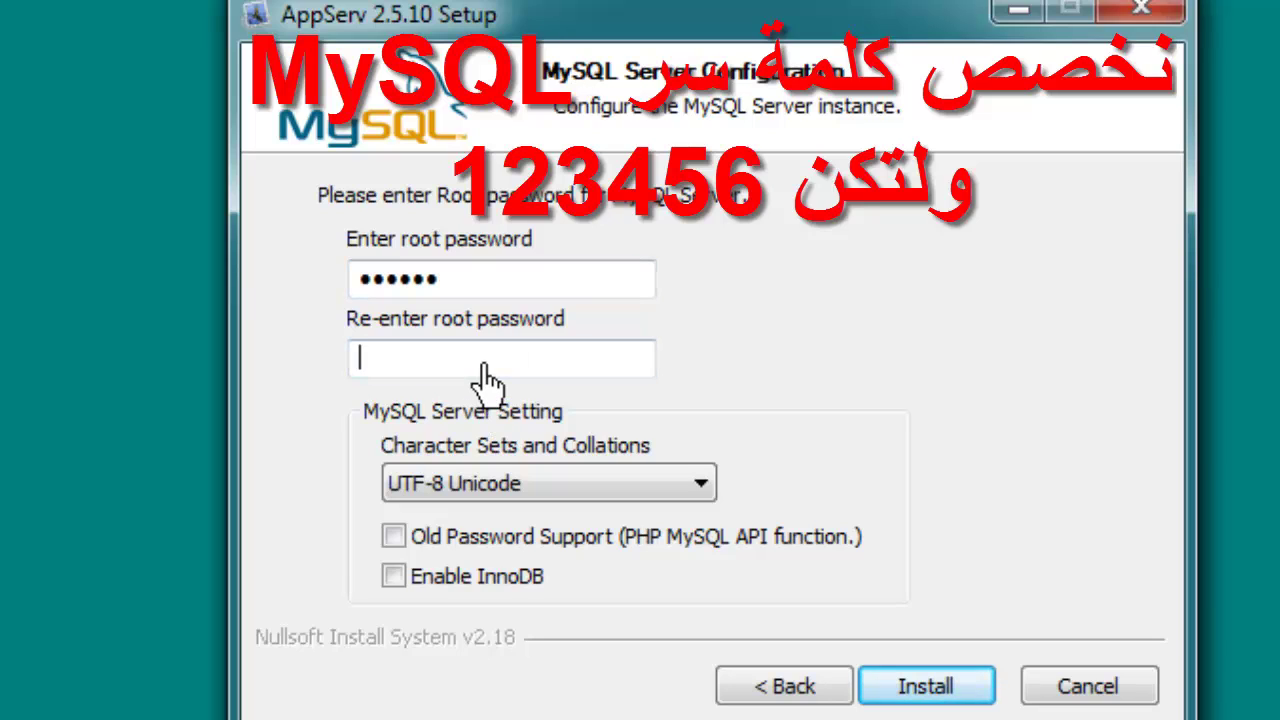
{"action": "type", "text": "123456"}
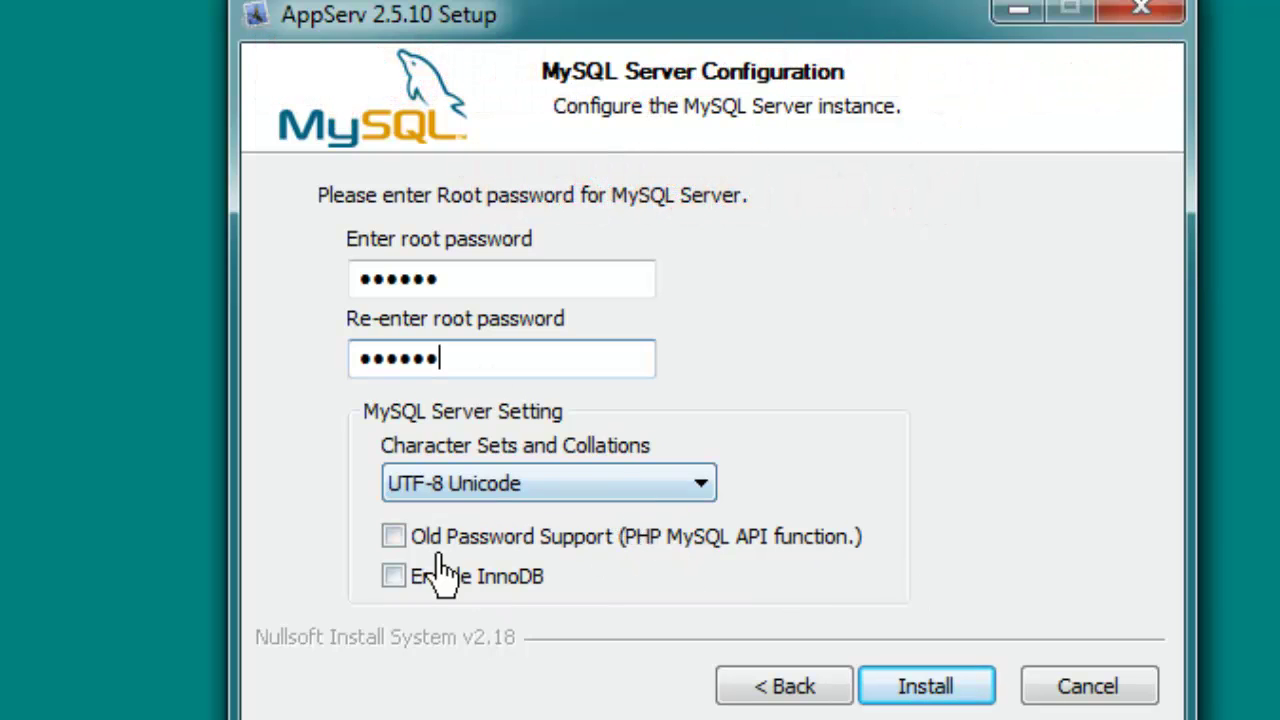
{"action": "left_click", "coordinate": [916, 688]}
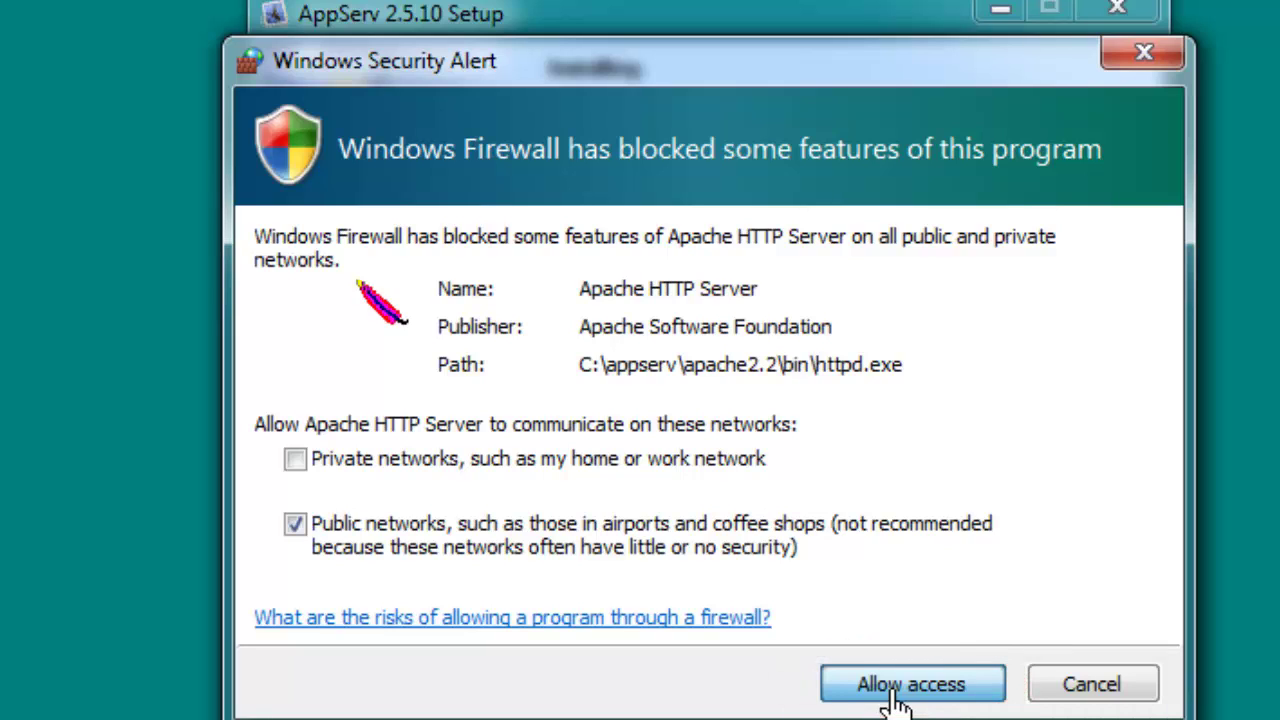
{"action": "left_click", "coordinate": [862, 688]}
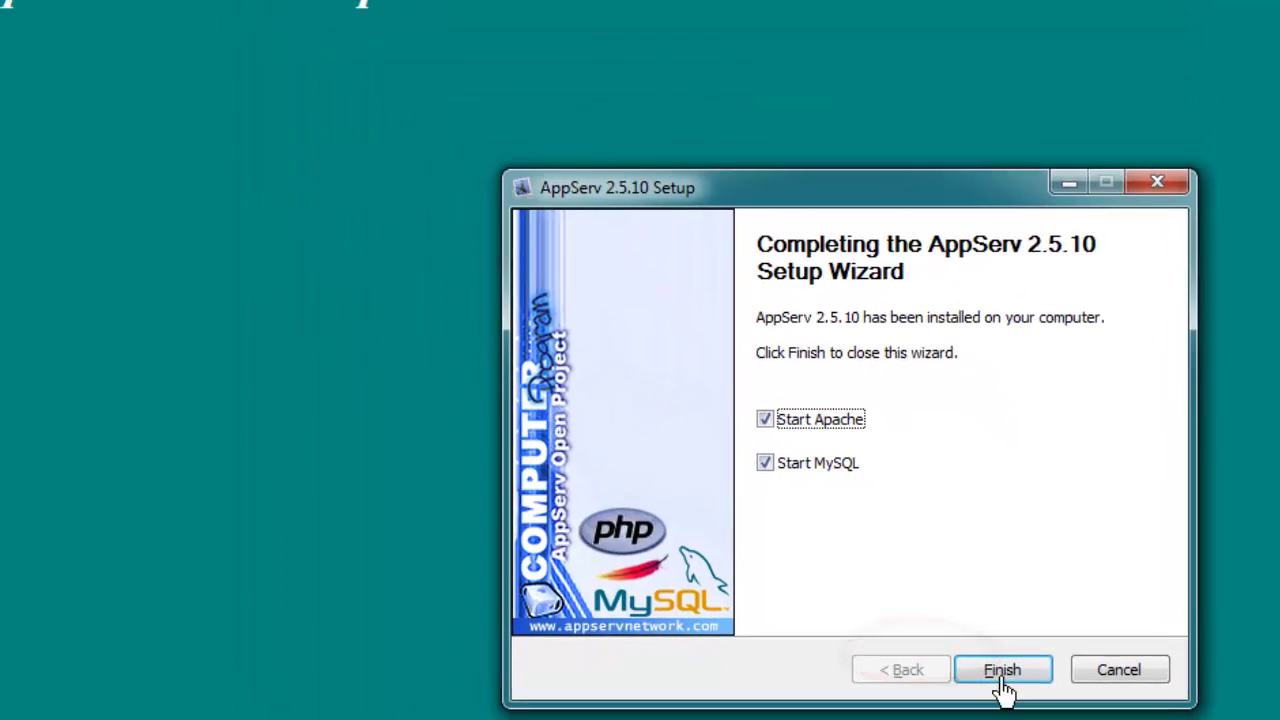
{"action": "left_click", "coordinate": [911, 676]}
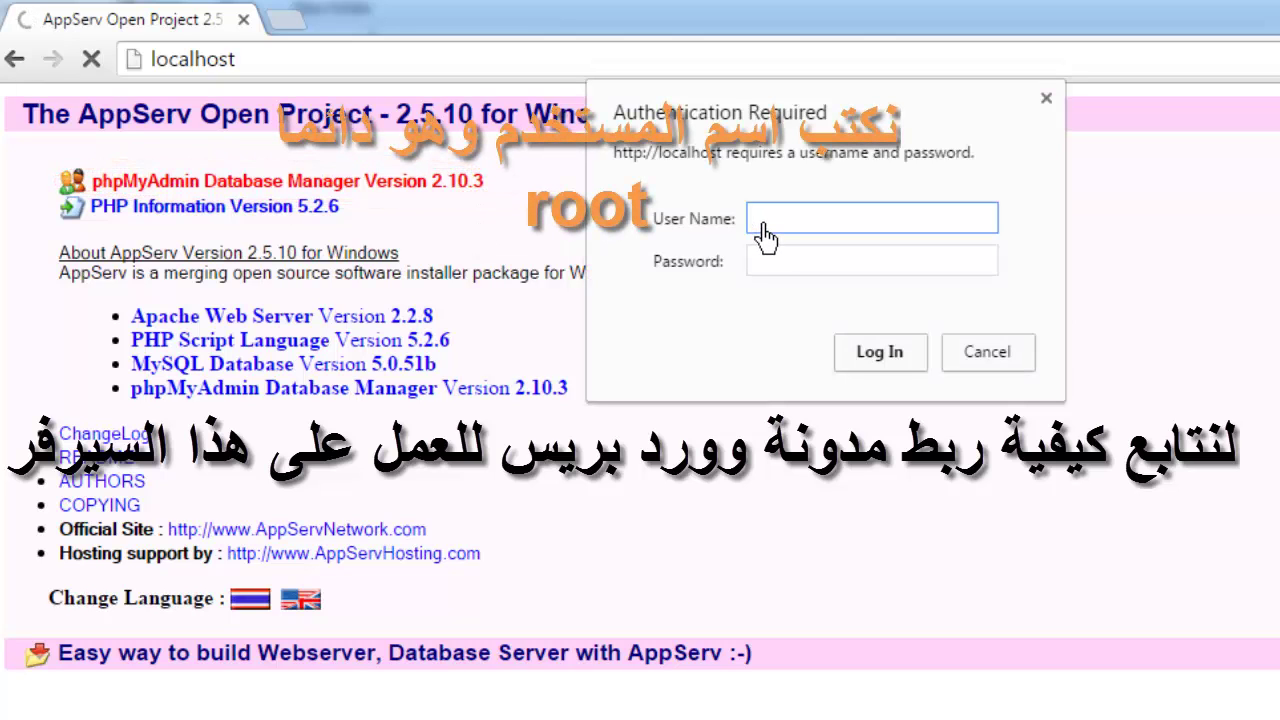
- Log in to phpMyAdmin as root with the MySQL root password
{"action": "type", "text": "ot"}
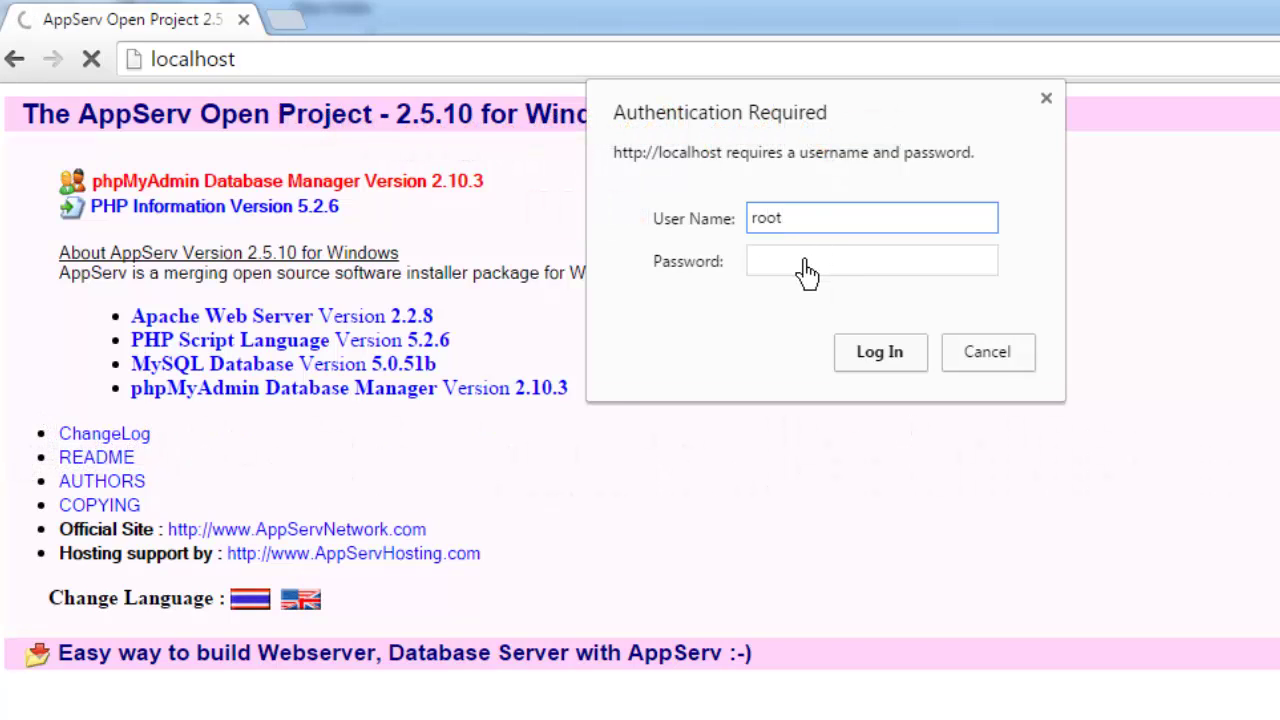
{"action": "left_click", "coordinate": [806, 271]}
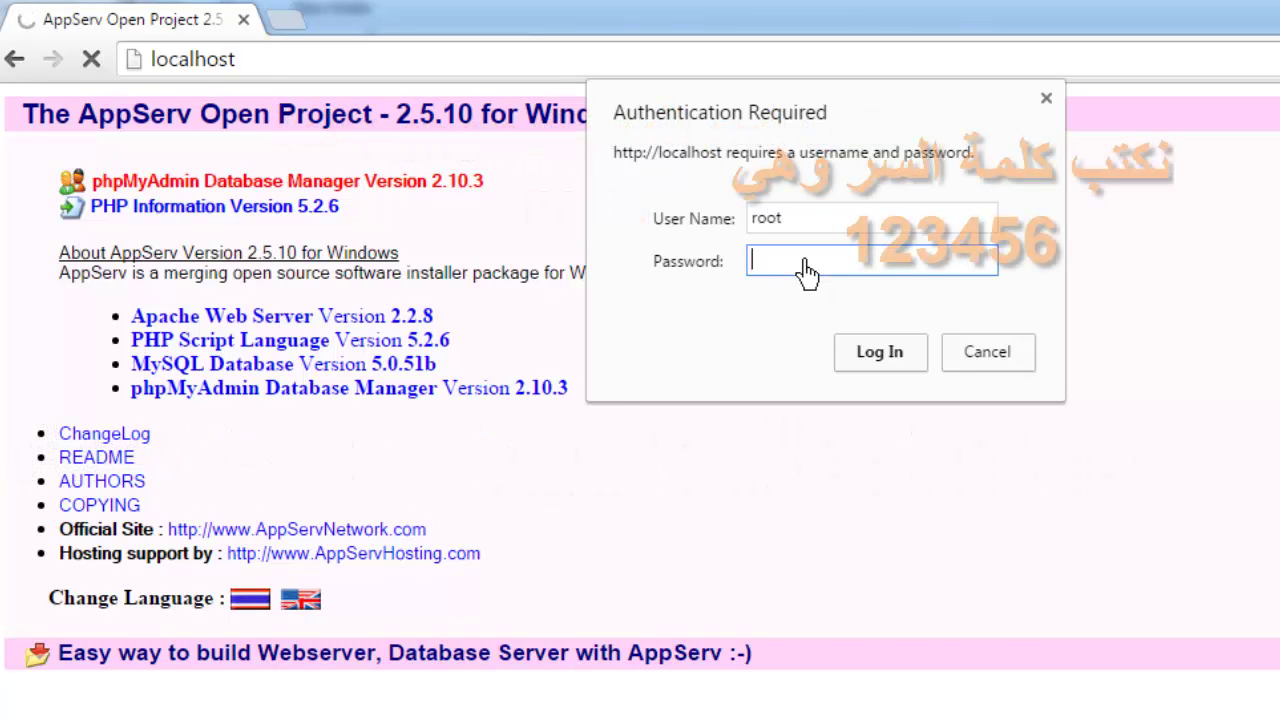
{"action": "type", "text": "12"}
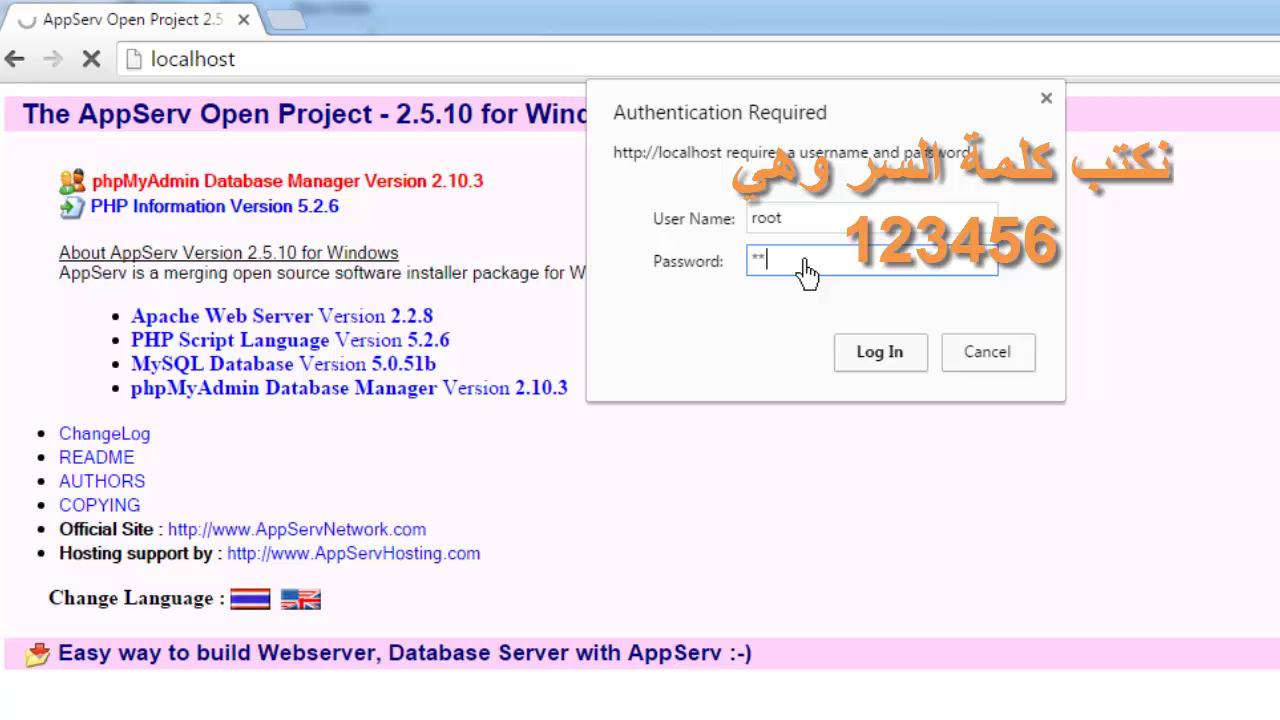
{"action": "type", "text": "3456"}
{"action": "key", "text": "Return"}
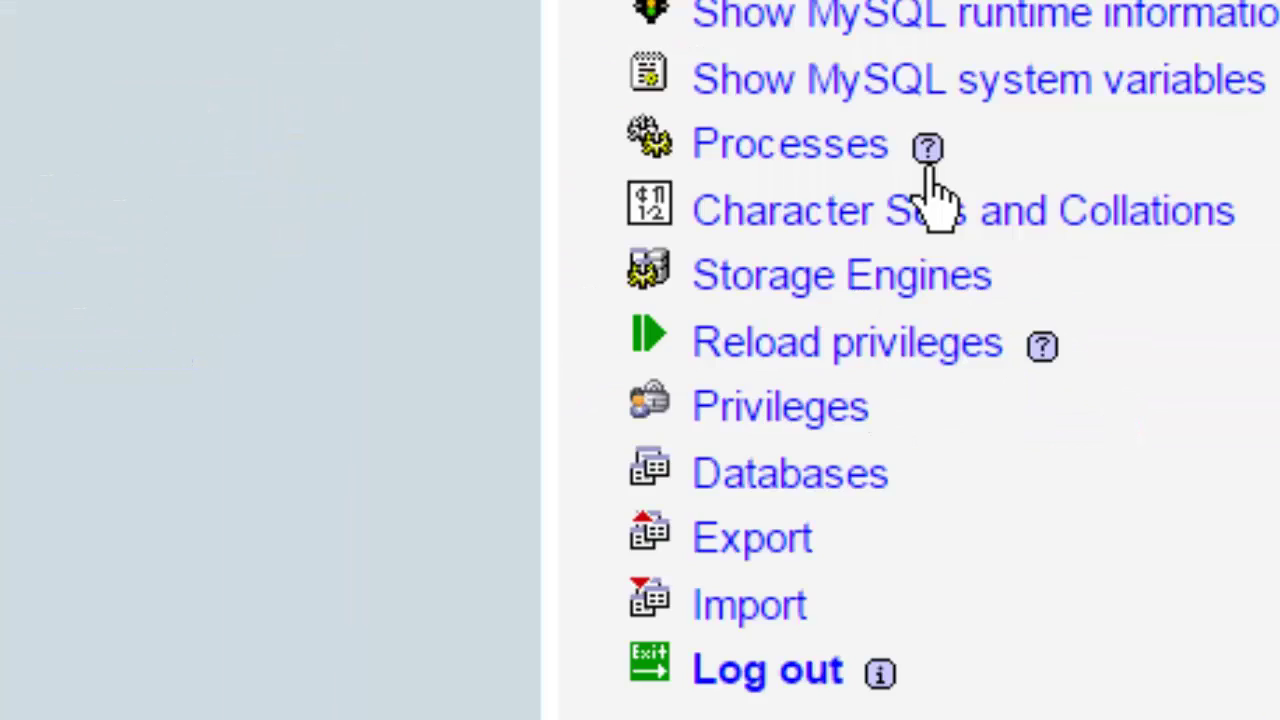
- Create a new database named wordpress from the Databases page
{"action": "left_click", "coordinate": [822, 478]}
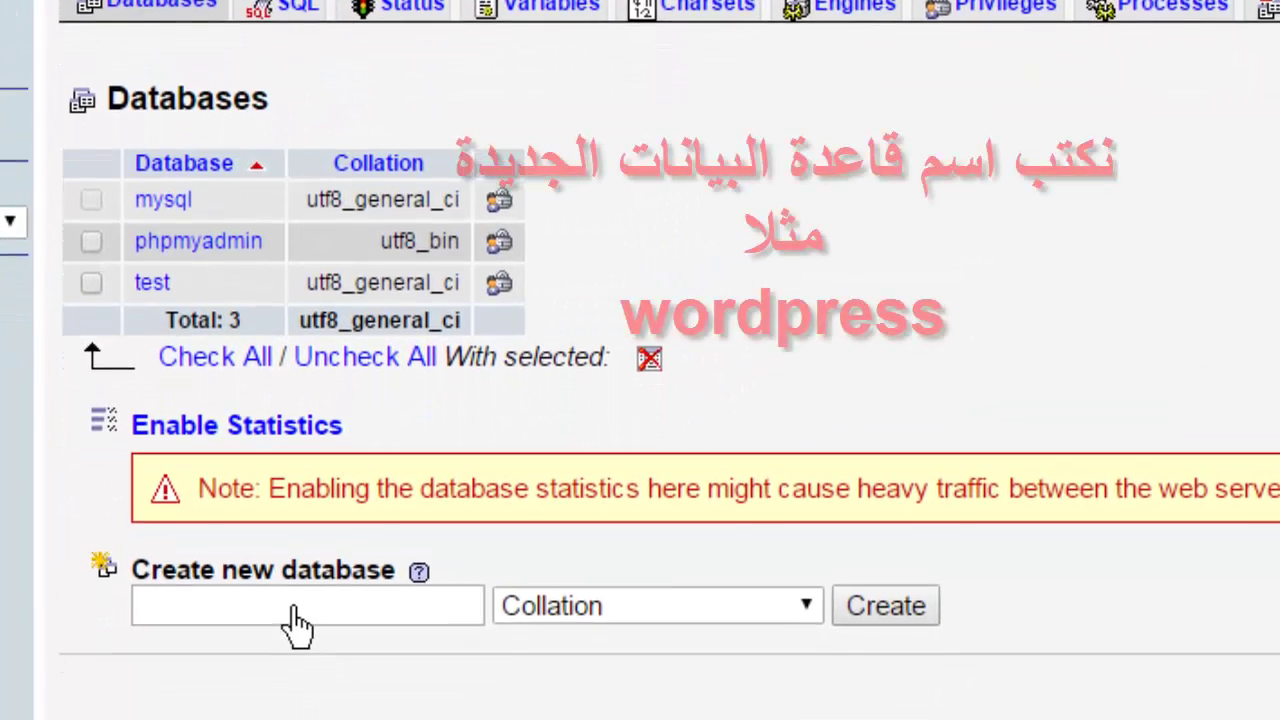
{"action": "left_click", "coordinate": [300, 690]}
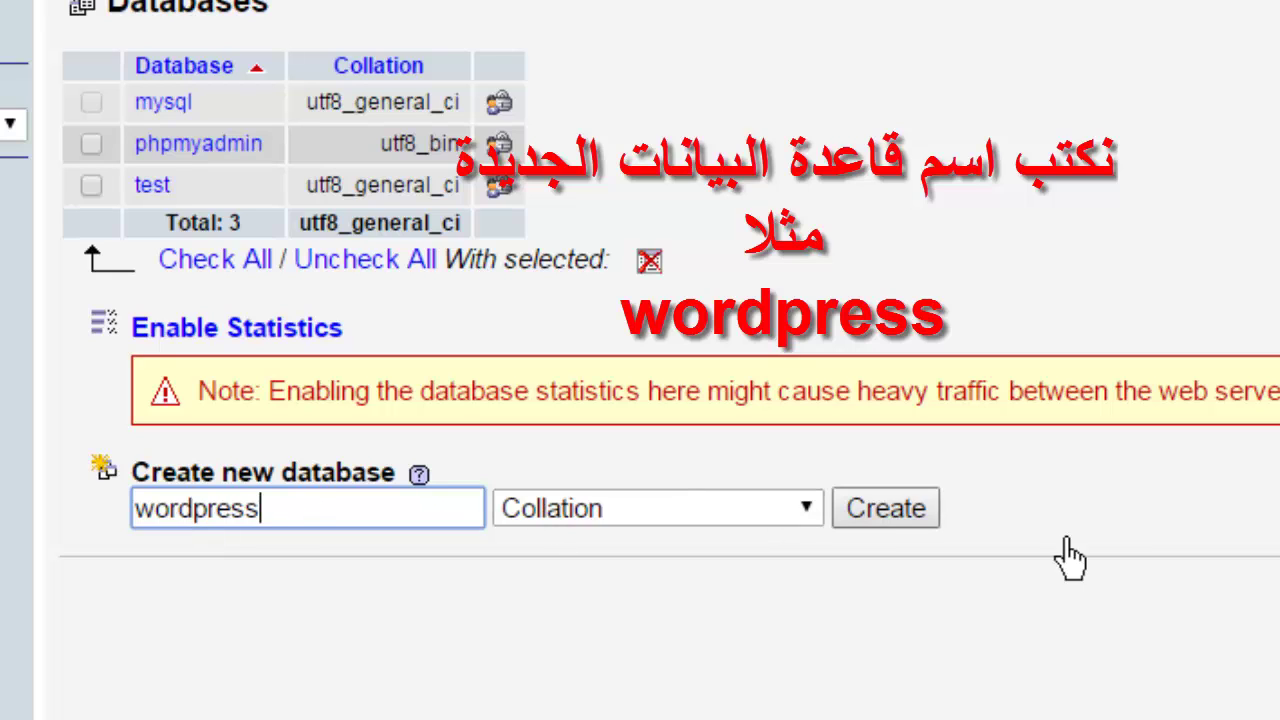
{"action": "left_click", "coordinate": [887, 530]}
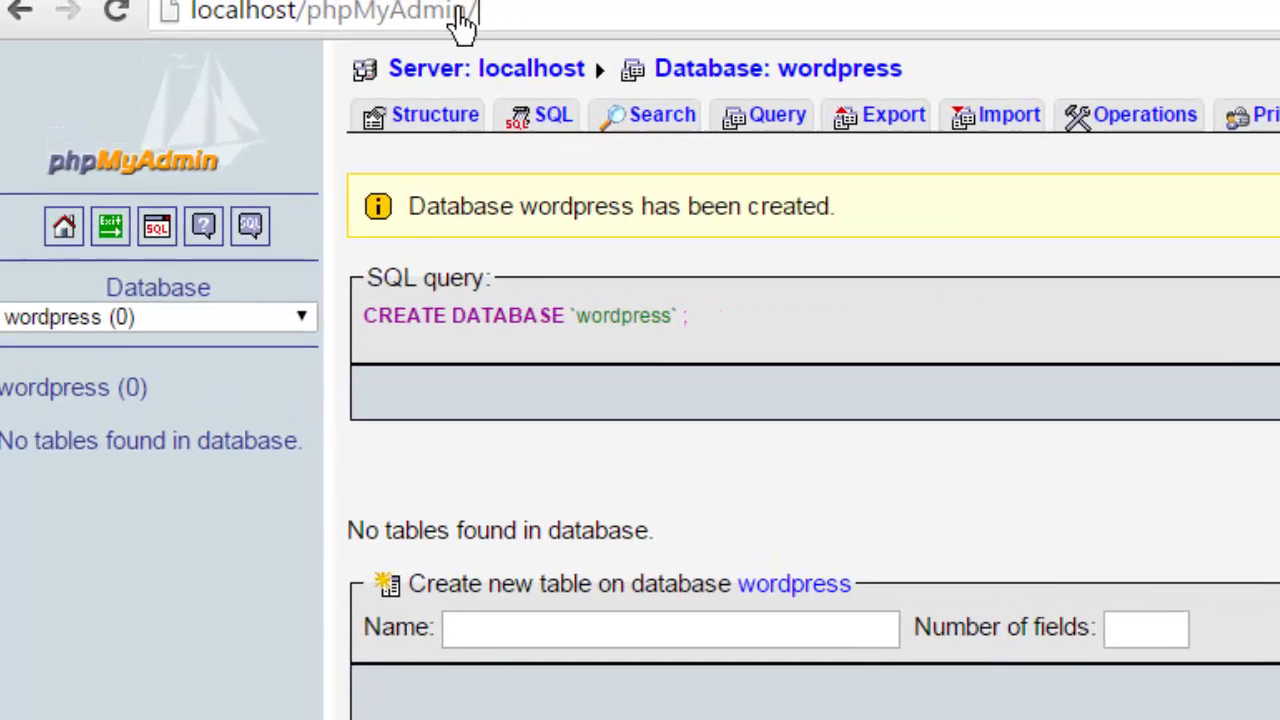
{"action": "left_click_drag", "start_coordinate": [414, 2], "coordinate": [263, 1]}
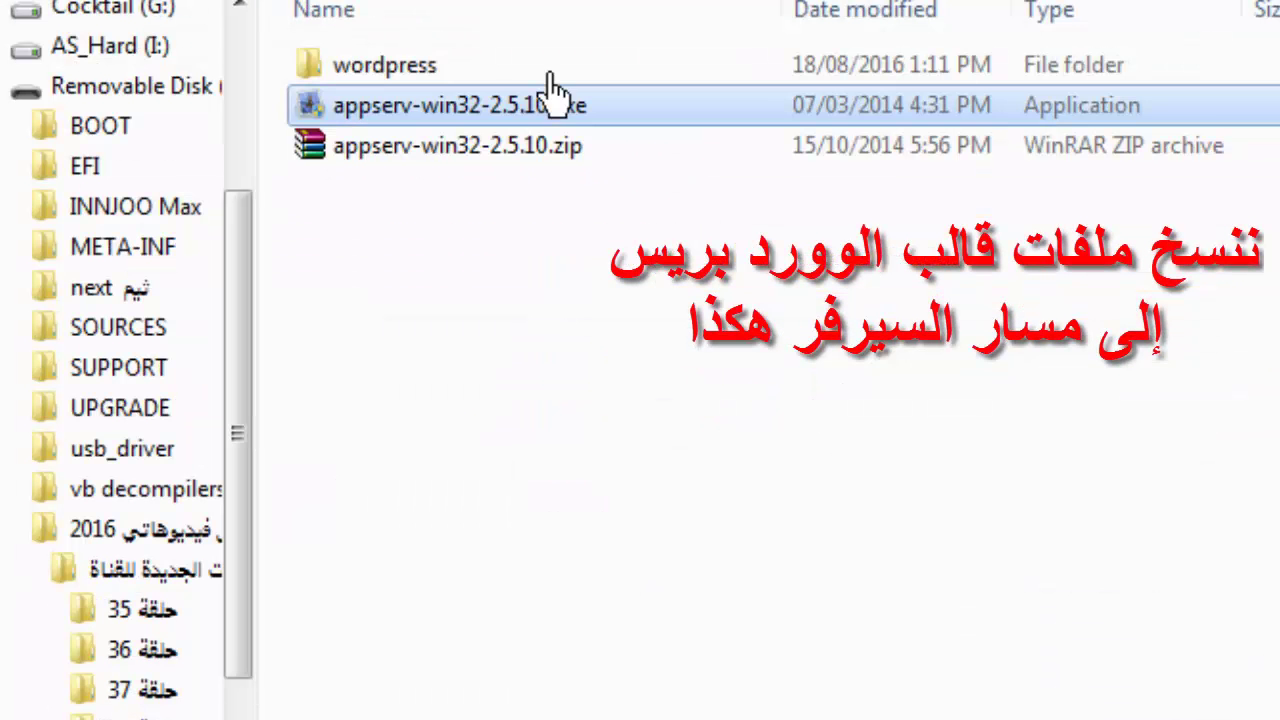
- Copy the wordpress folder
{"action": "left_click", "coordinate": [422, 70]}
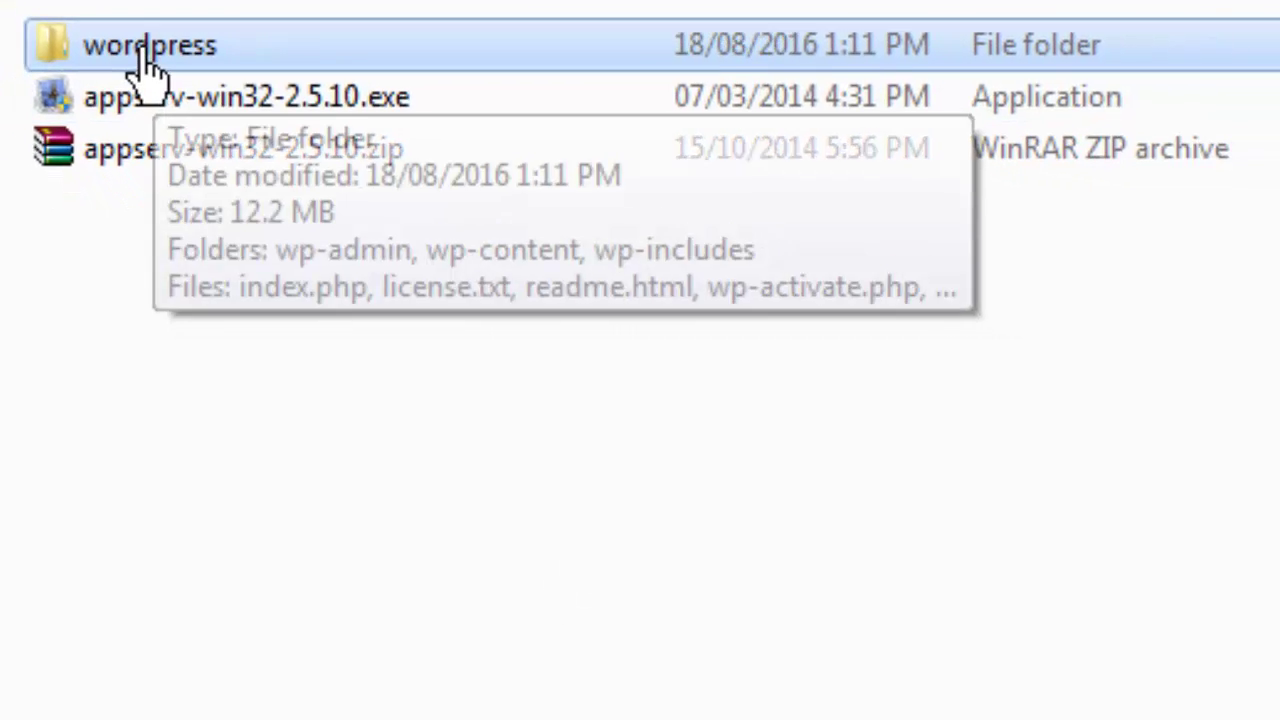
{"action": "right_click", "coordinate": [147, 66]}
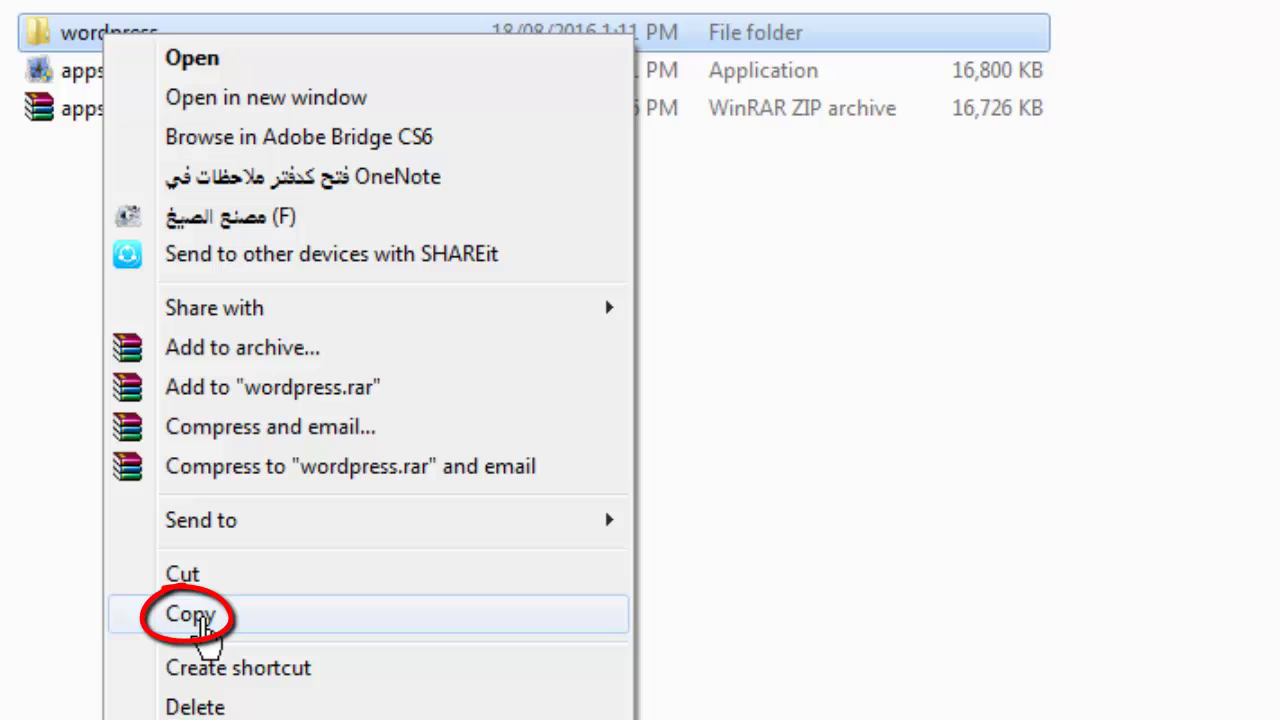
{"action": "left_click", "coordinate": [203, 620]}
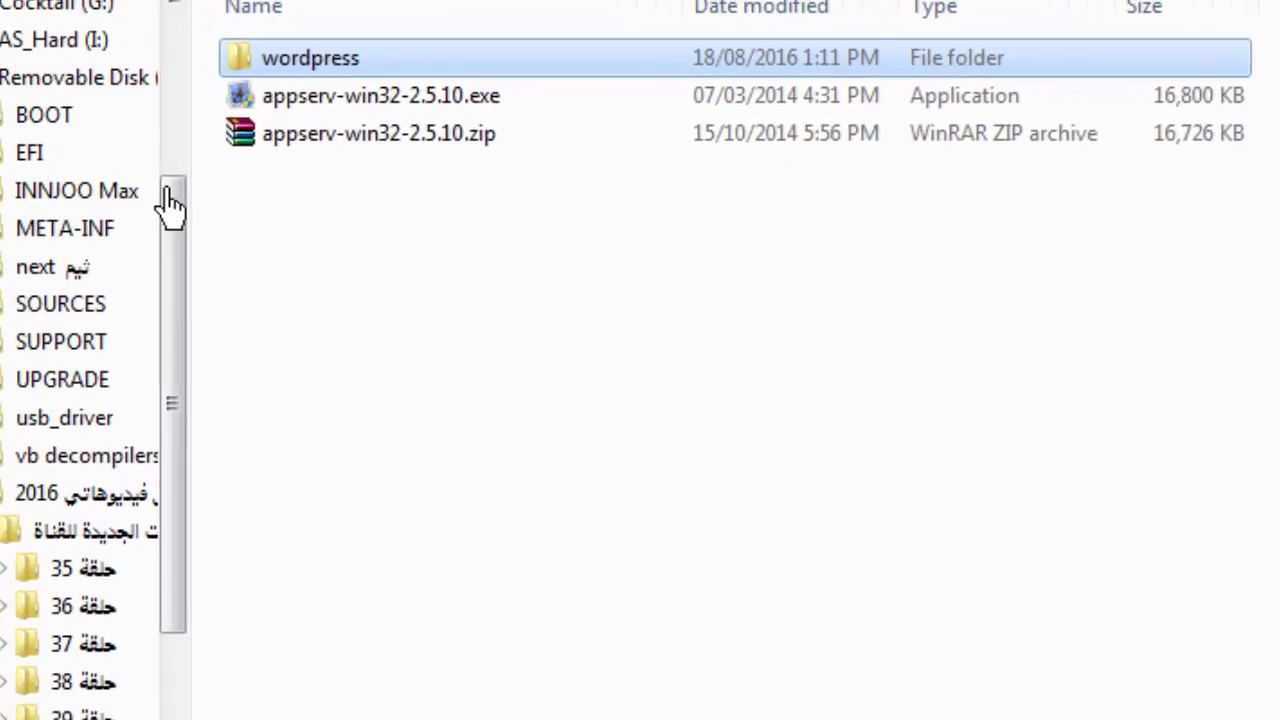
- Paste the wordpress folder into C:\AppServ\www, copying its 1,217 items
{"action": "mouse_move", "coordinate": [168, 205]}
{"action": "left_mouse_down"}
{"action": "mouse_move", "coordinate": [166, 308]}
{"action": "mouse_move", "coordinate": [155, 57]}
{"action": "left_mouse_up"}
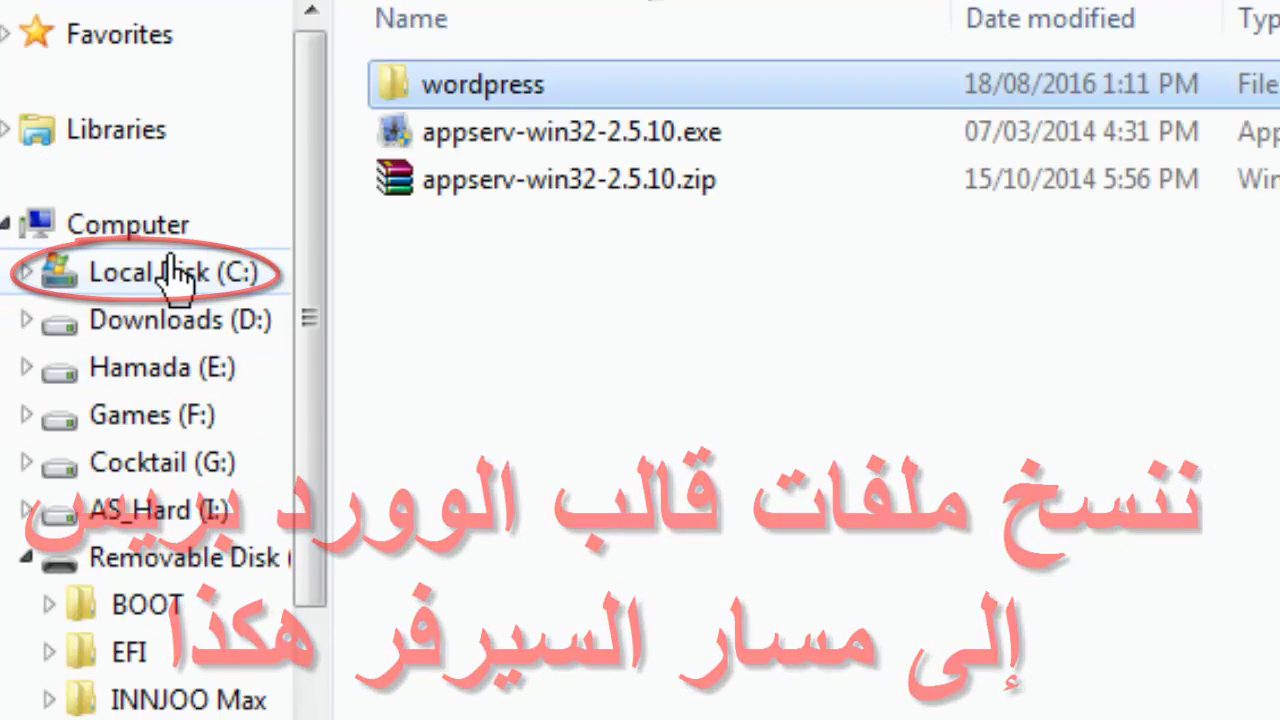
{"action": "left_click", "coordinate": [103, 151]}
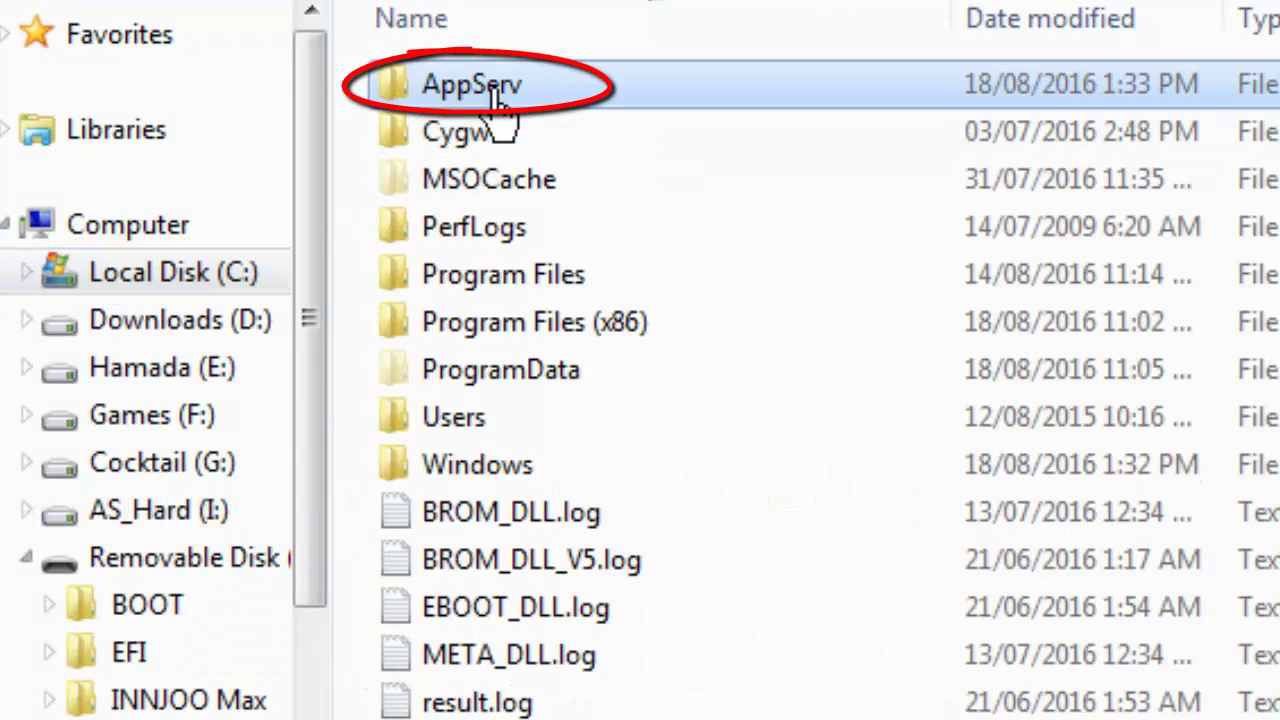
{"action": "double_click", "coordinate": [493, 88]}
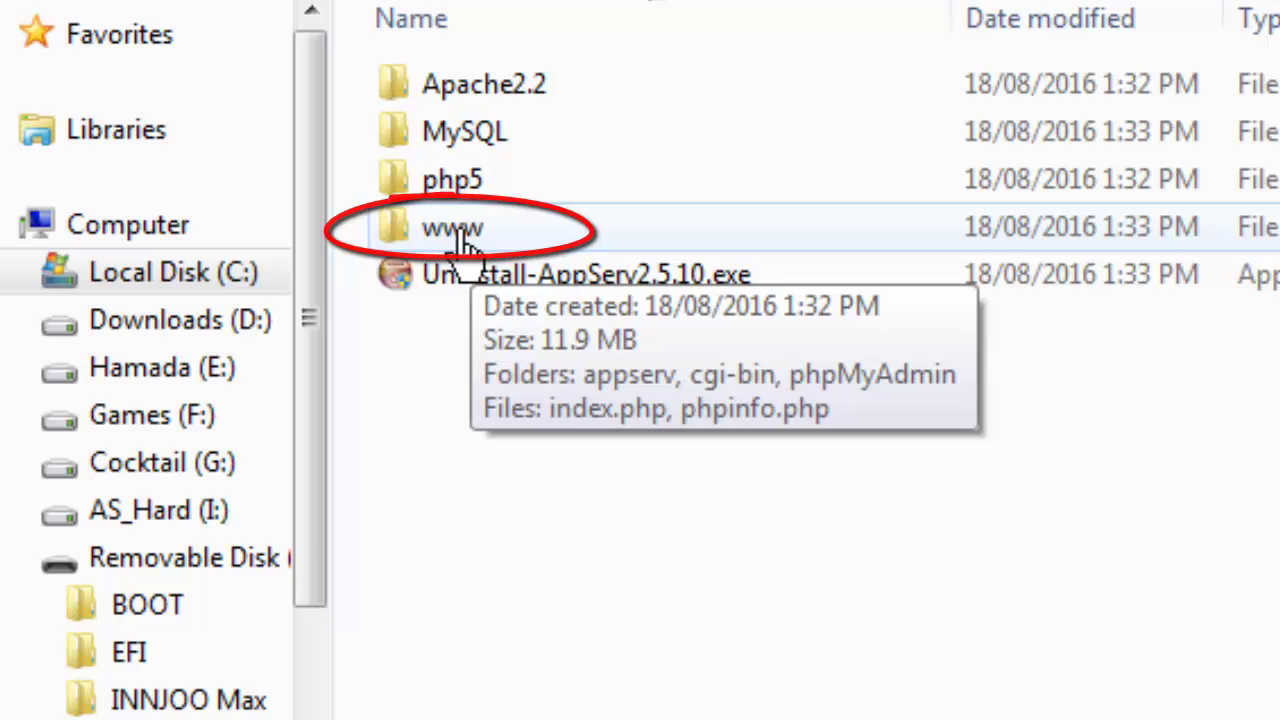
{"action": "double_click", "coordinate": [457, 230]}
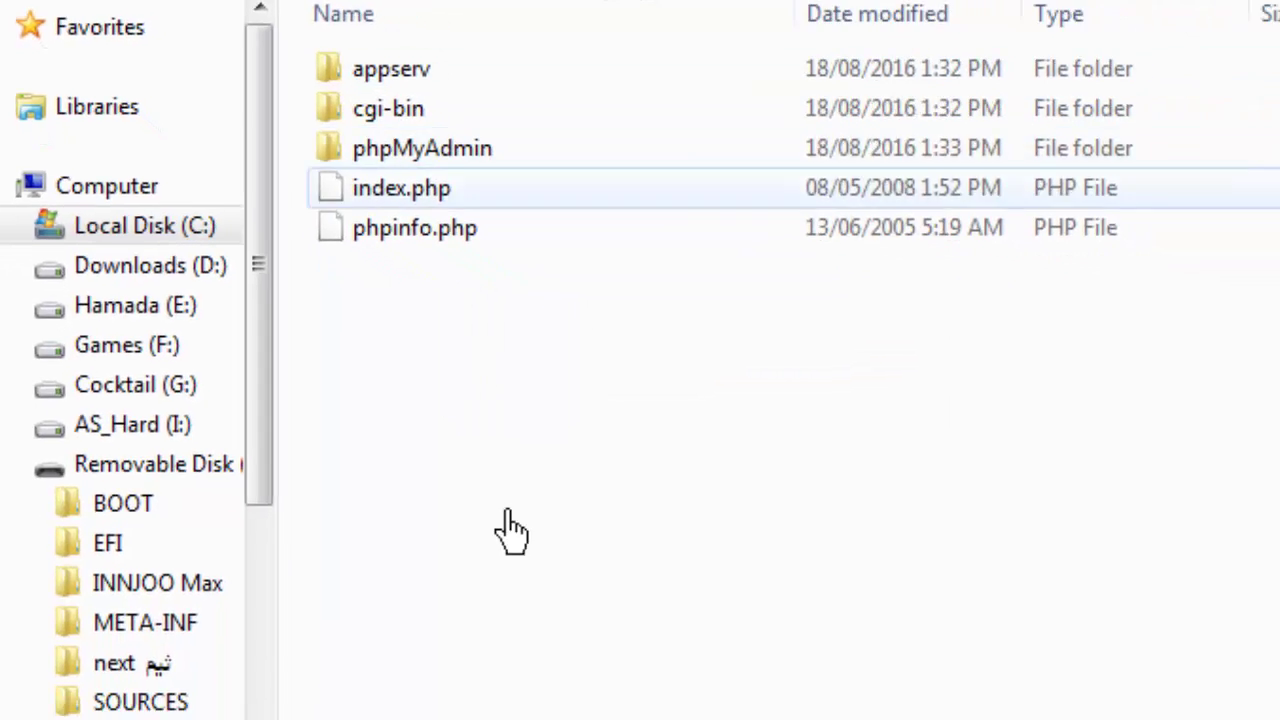
{"action": "right_click", "coordinate": [626, 583]}
{"action": "left_click", "coordinate": [458, 554]}
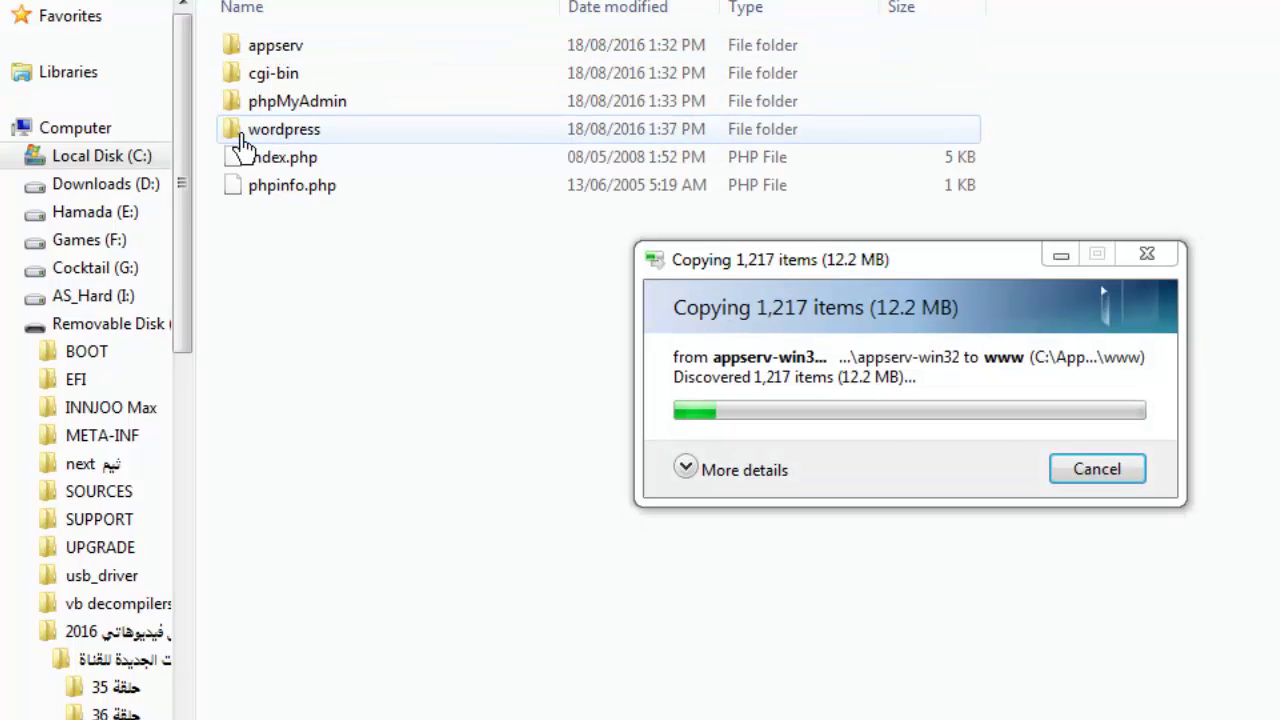
{"action": "left_click", "coordinate": [292, 130]}
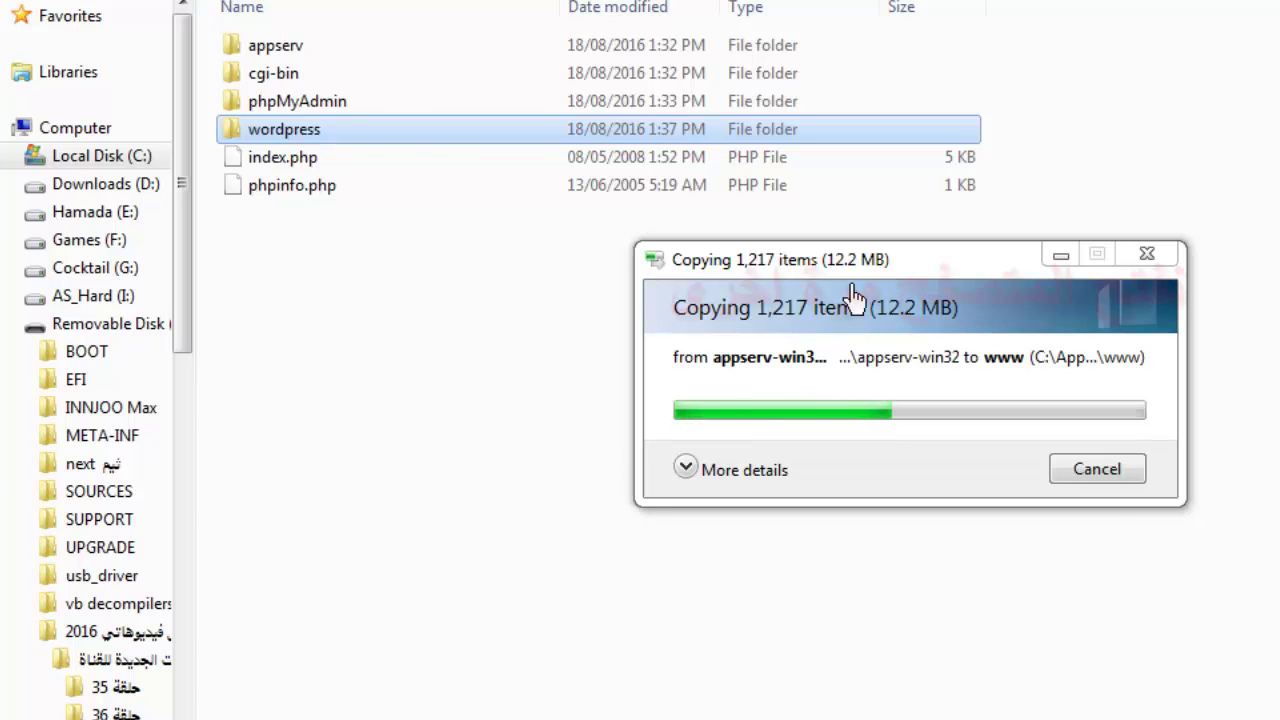
{"action": "left_click_drag", "start_coordinate": [760, 259], "coordinate": [410, 261]}
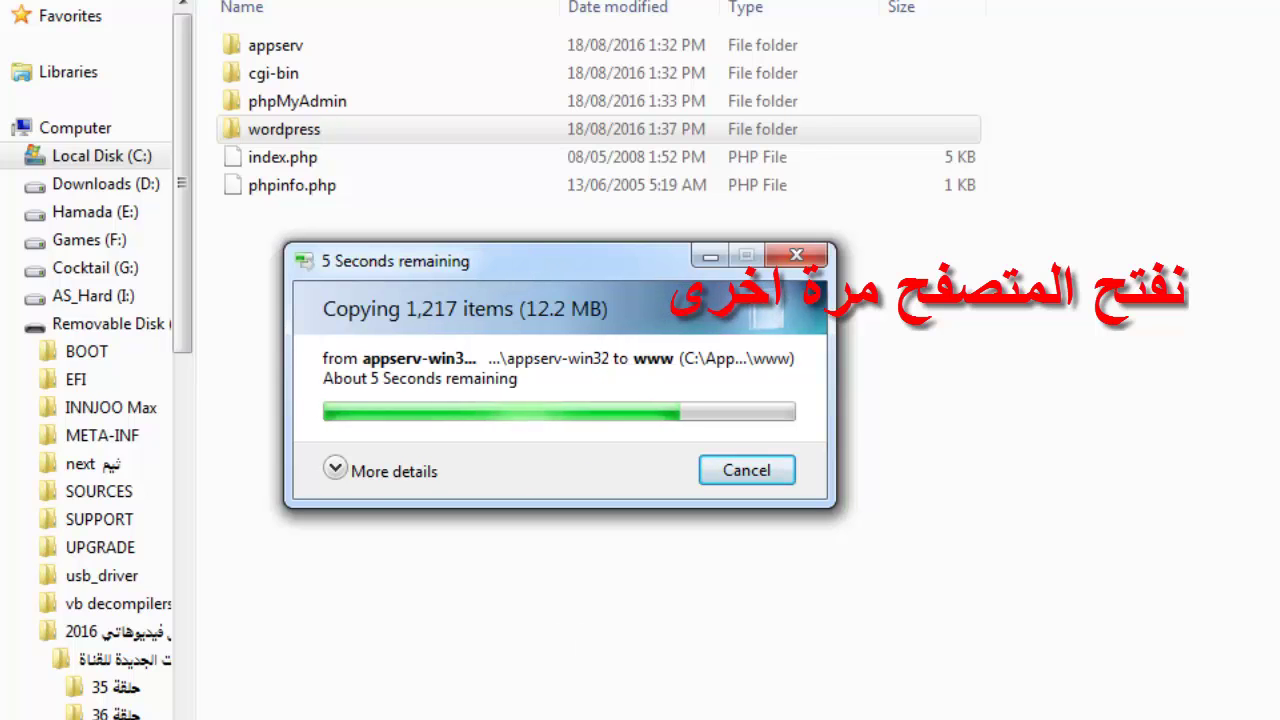
{"action": "mouse_move", "coordinate": [928, 715]}
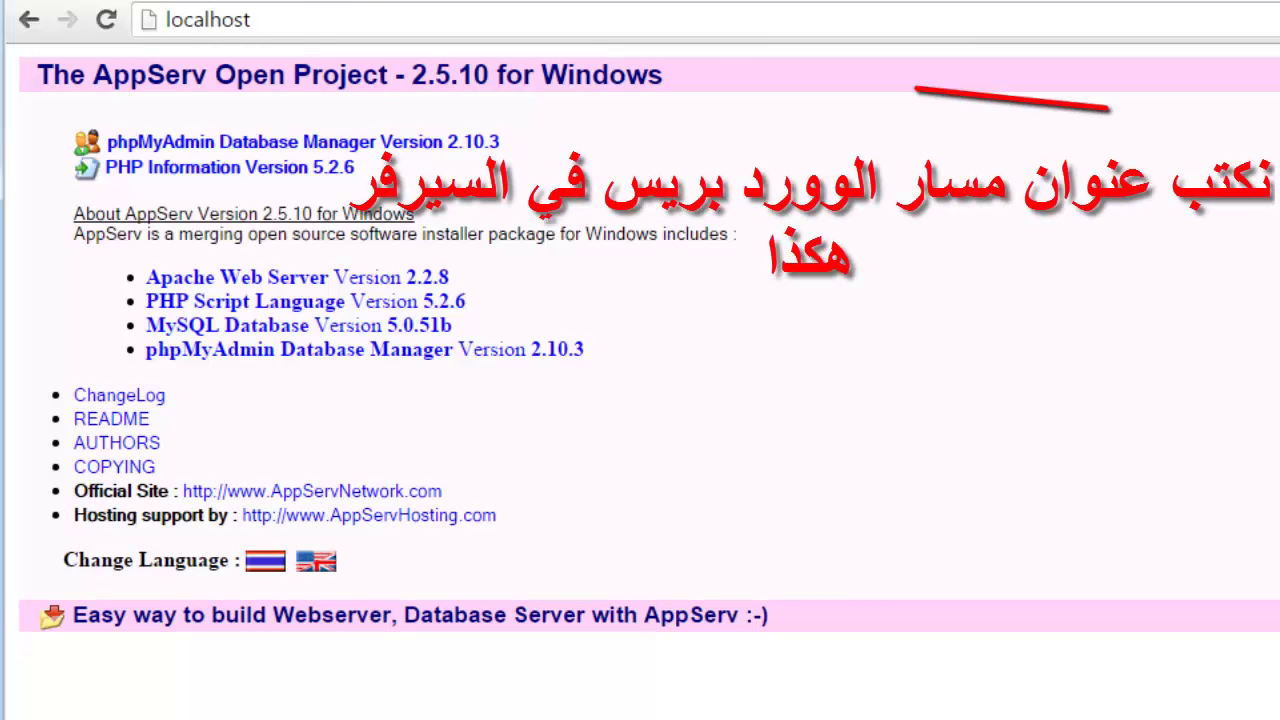
- Load localhost/wordpress in Chrome by appending /wordpress to the address
{"action": "left_click", "coordinate": [286, 20]}
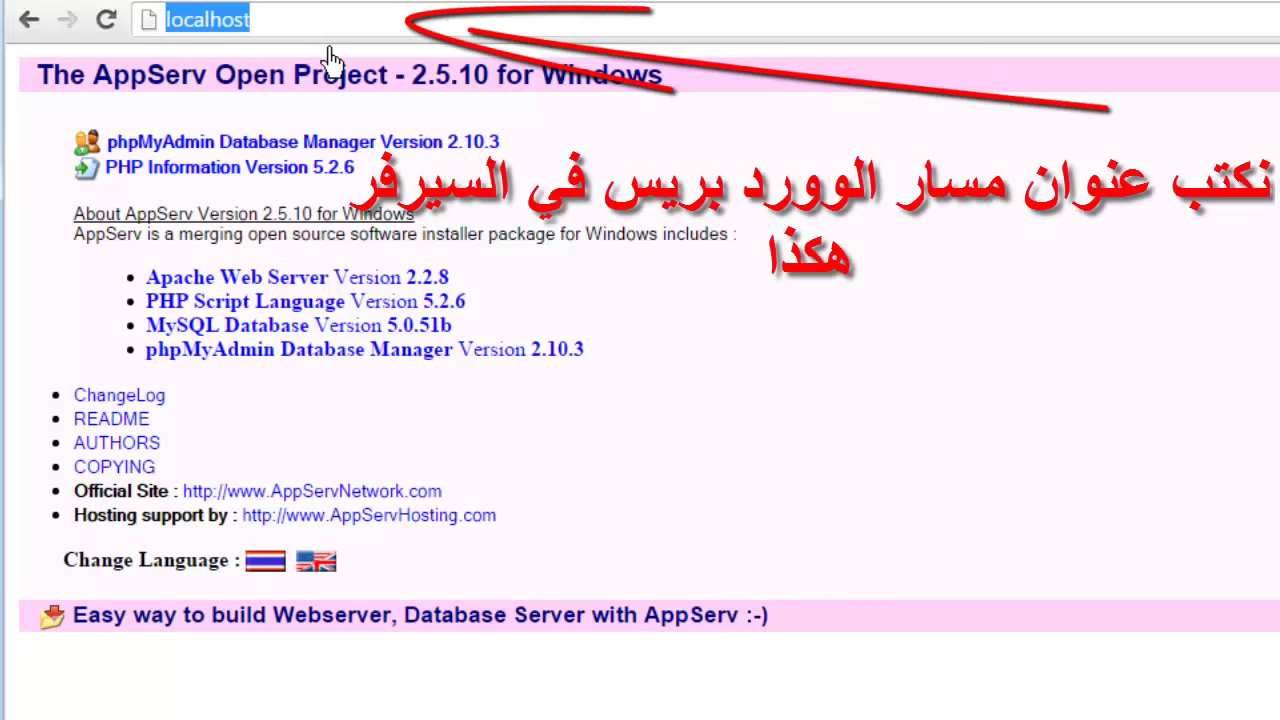
{"action": "key", "text": "End"}
{"action": "type", "text": "/"}
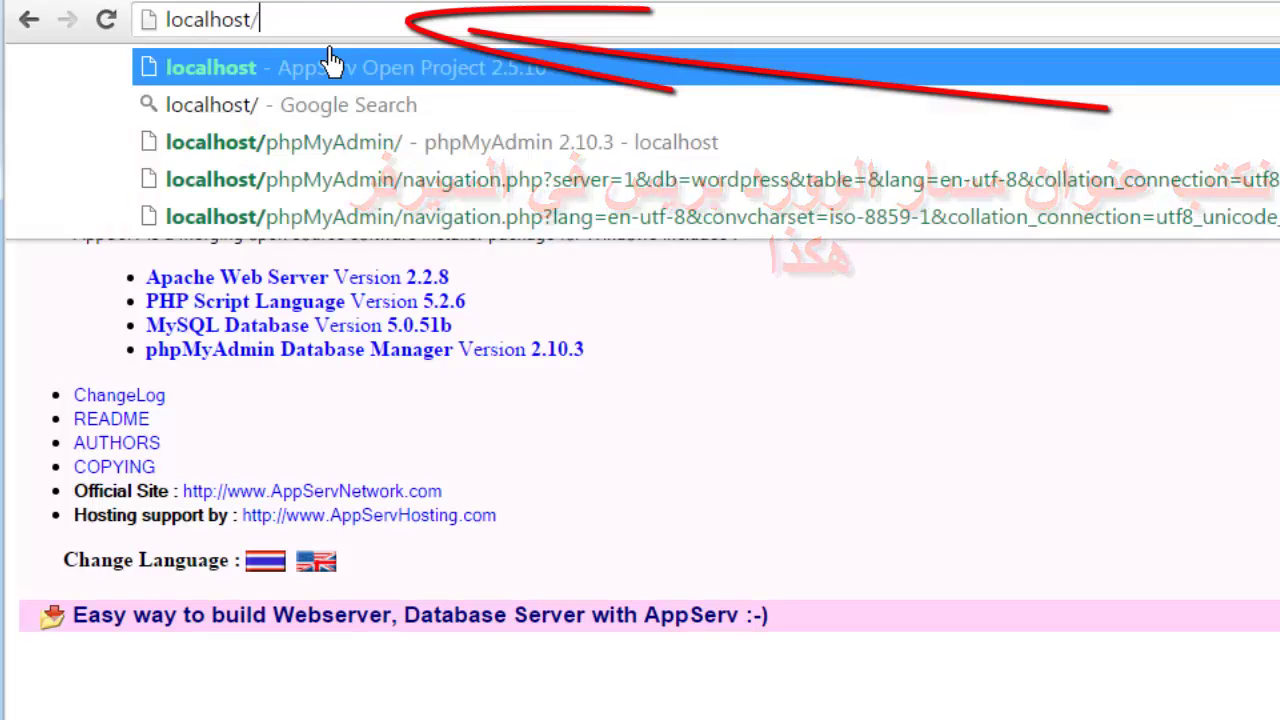
{"action": "type", "text": "wordp"}
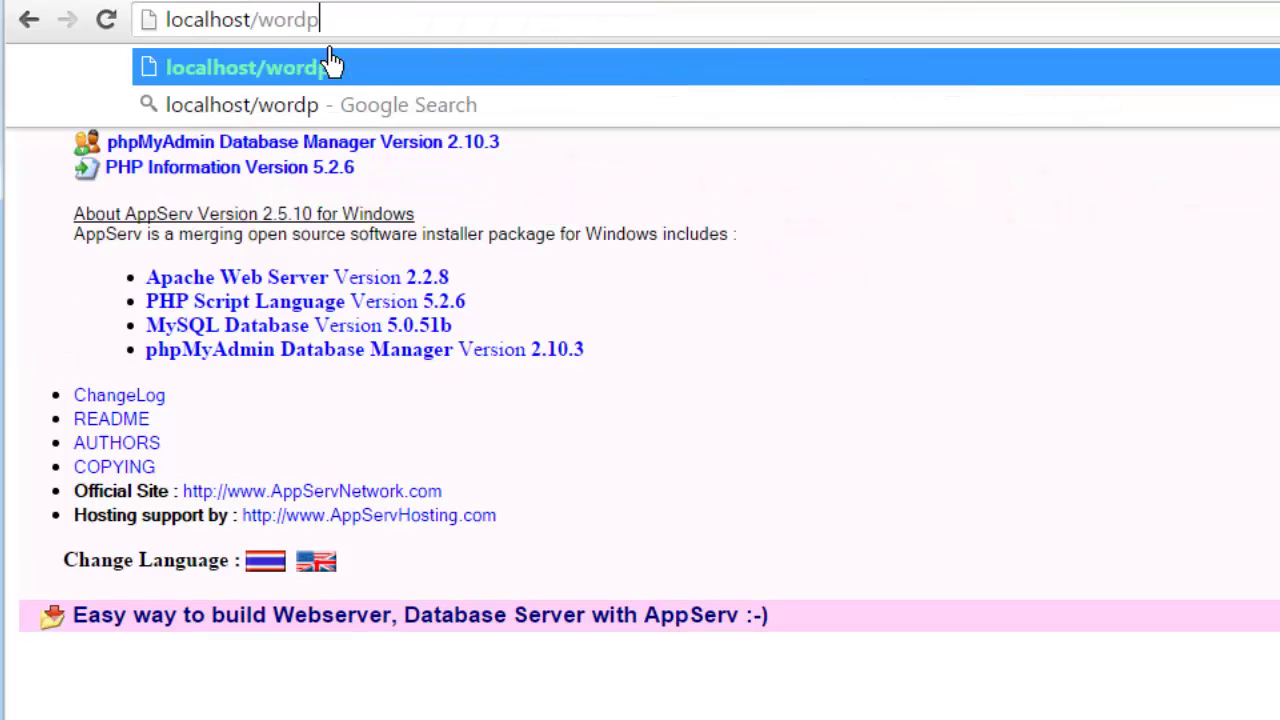
{"action": "type", "text": "ress"}
{"action": "key", "text": "Return"}
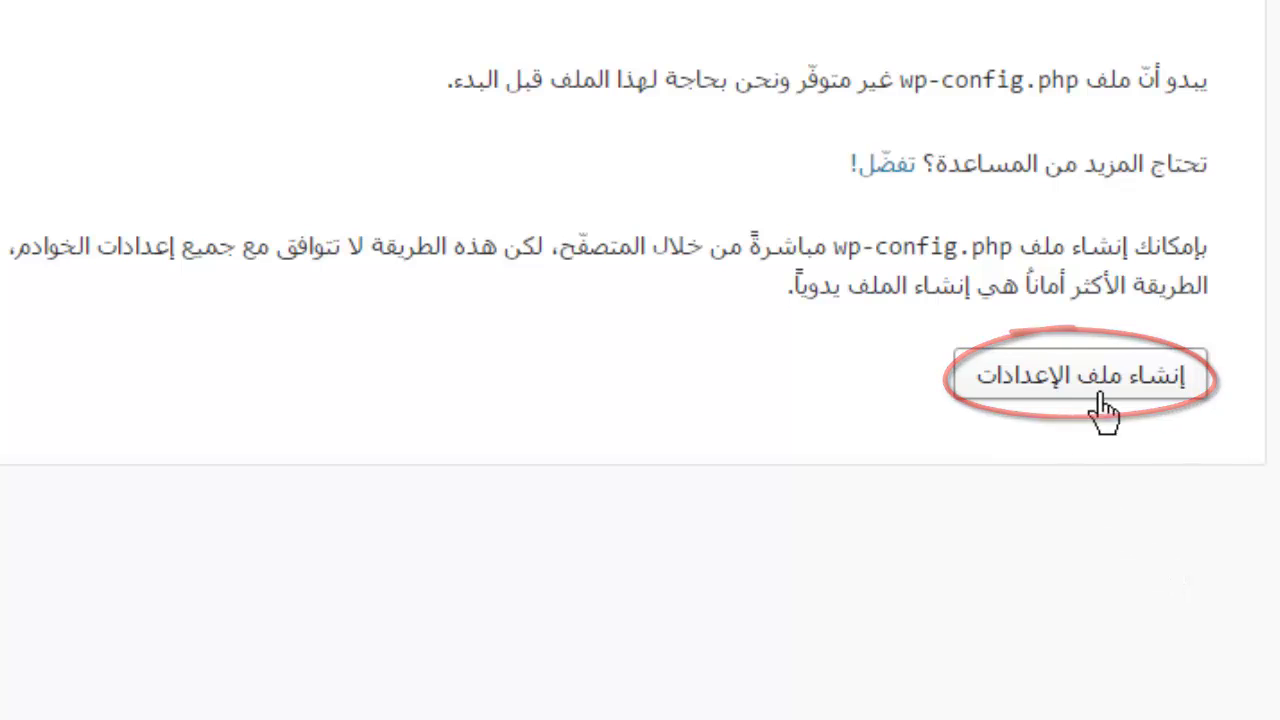
- Choose Create a Configuration File, then Let's go! to reach the database form
{"action": "left_click", "coordinate": [1092, 404]}
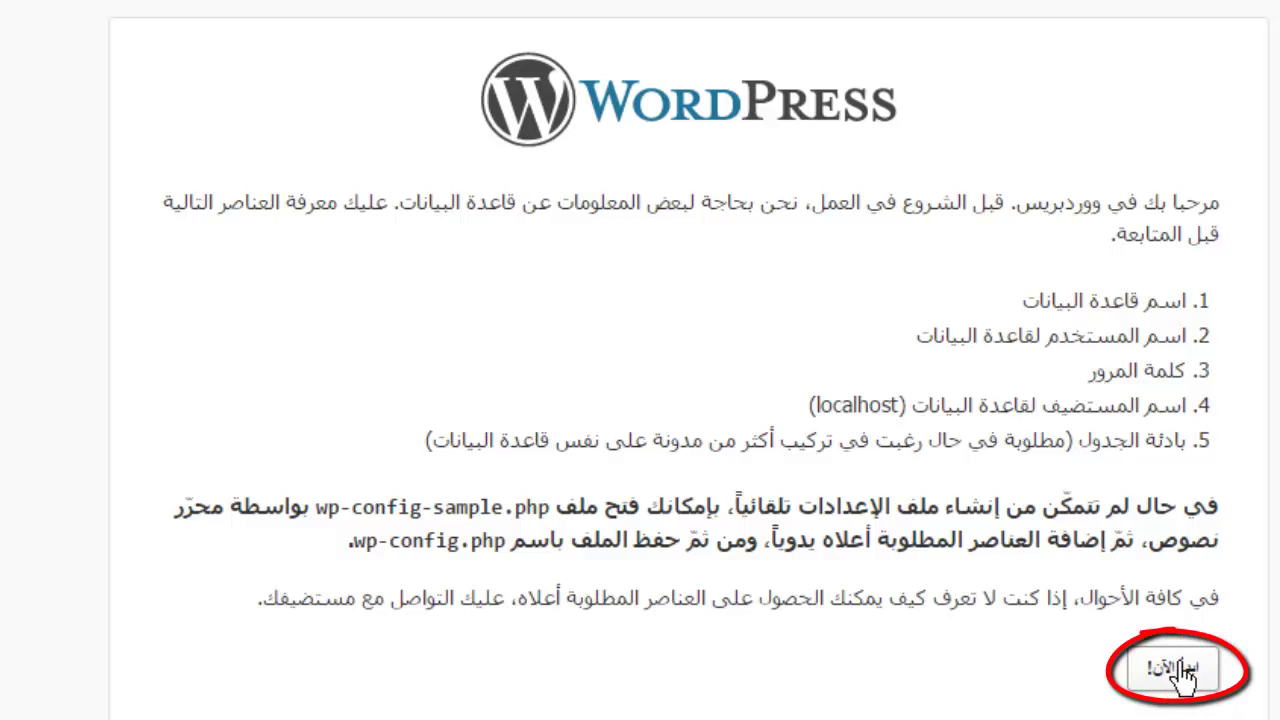
{"action": "left_click", "coordinate": [1183, 670]}
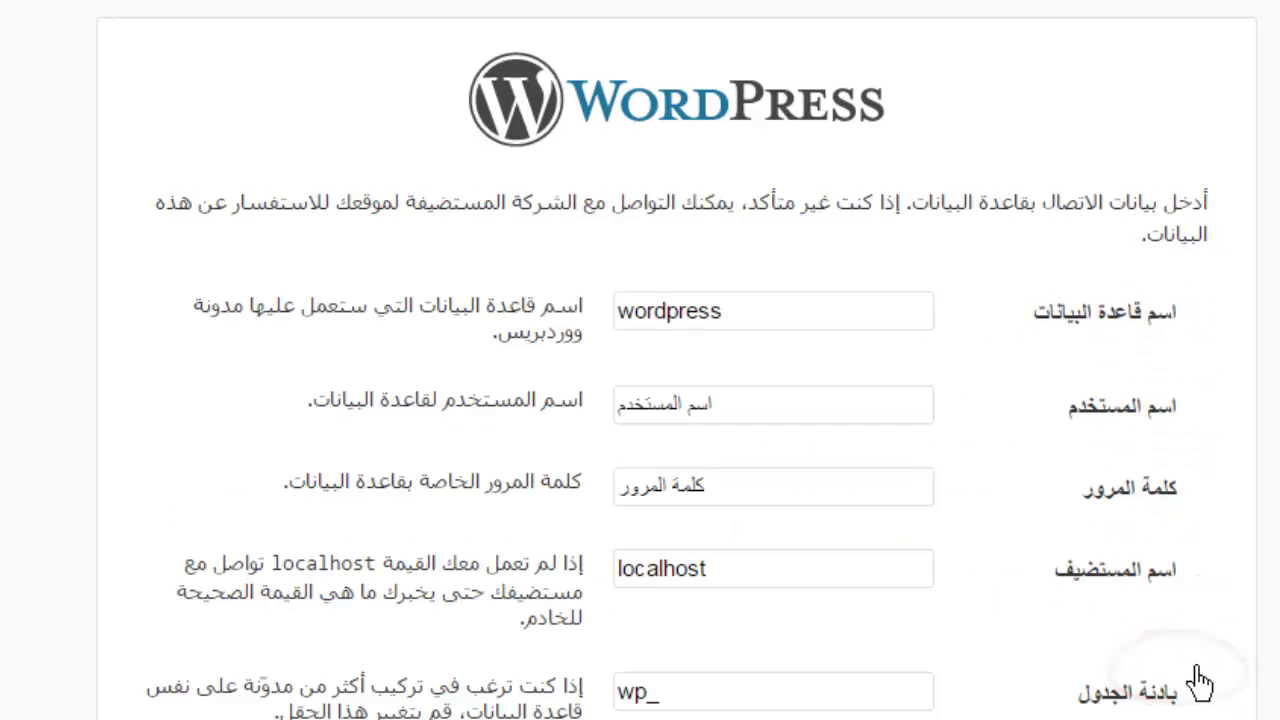
- Enter root as the database username and clear the password field's placeholder text
{"action": "left_click", "coordinate": [809, 327]}
{"action": "double_click", "coordinate": [783, 428]}
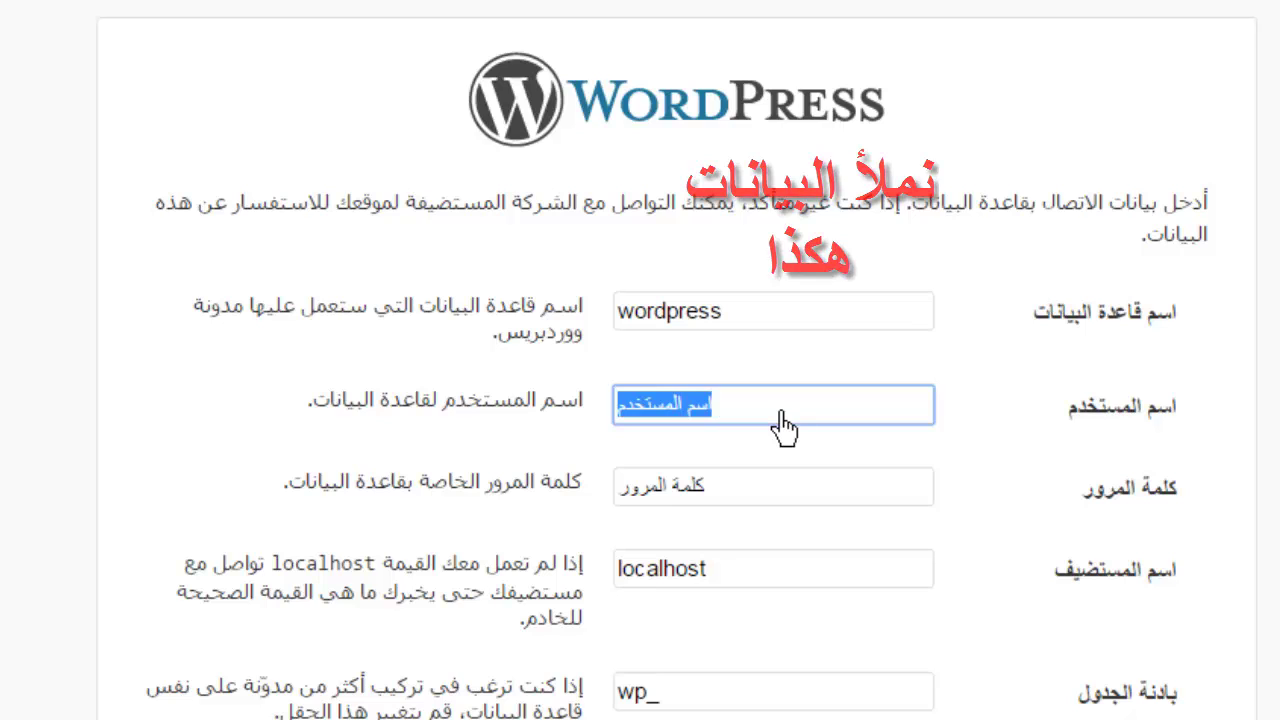
{"action": "type", "text": "ad"}
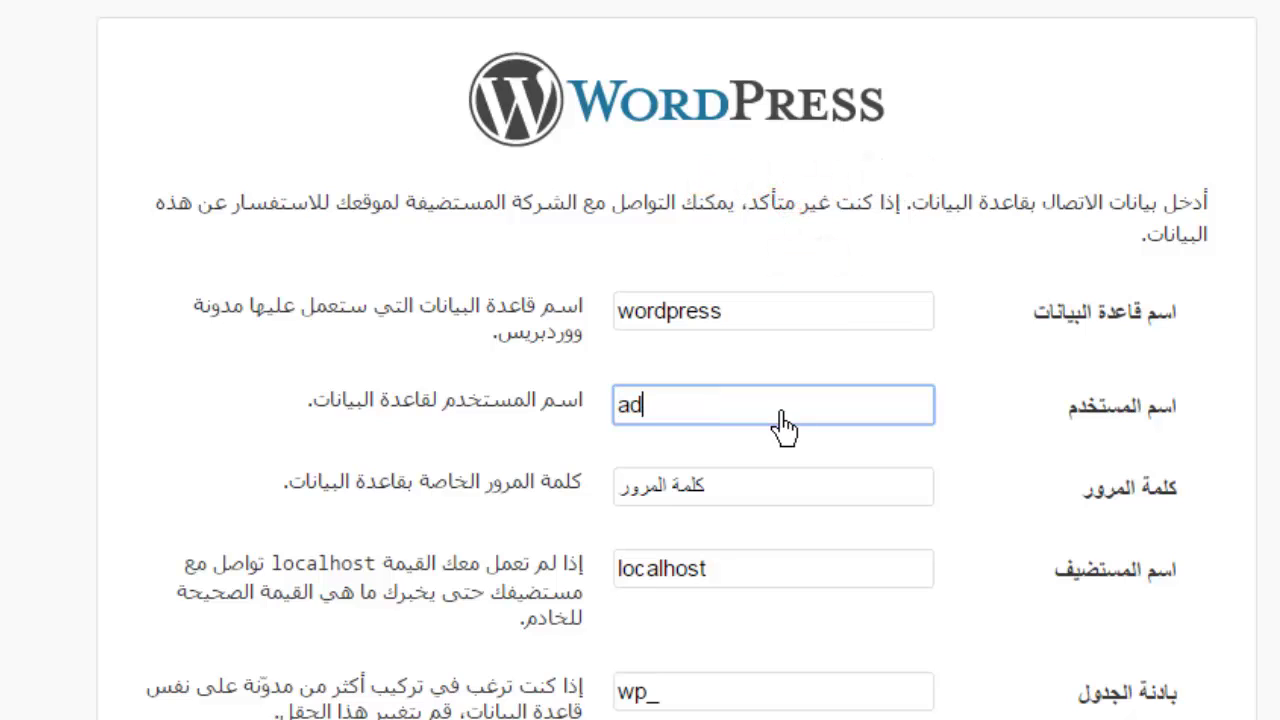
{"action": "type", "text": "min"}
{"action": "double_click", "coordinate": [782, 422]}
{"action": "type", "text": "roo"}
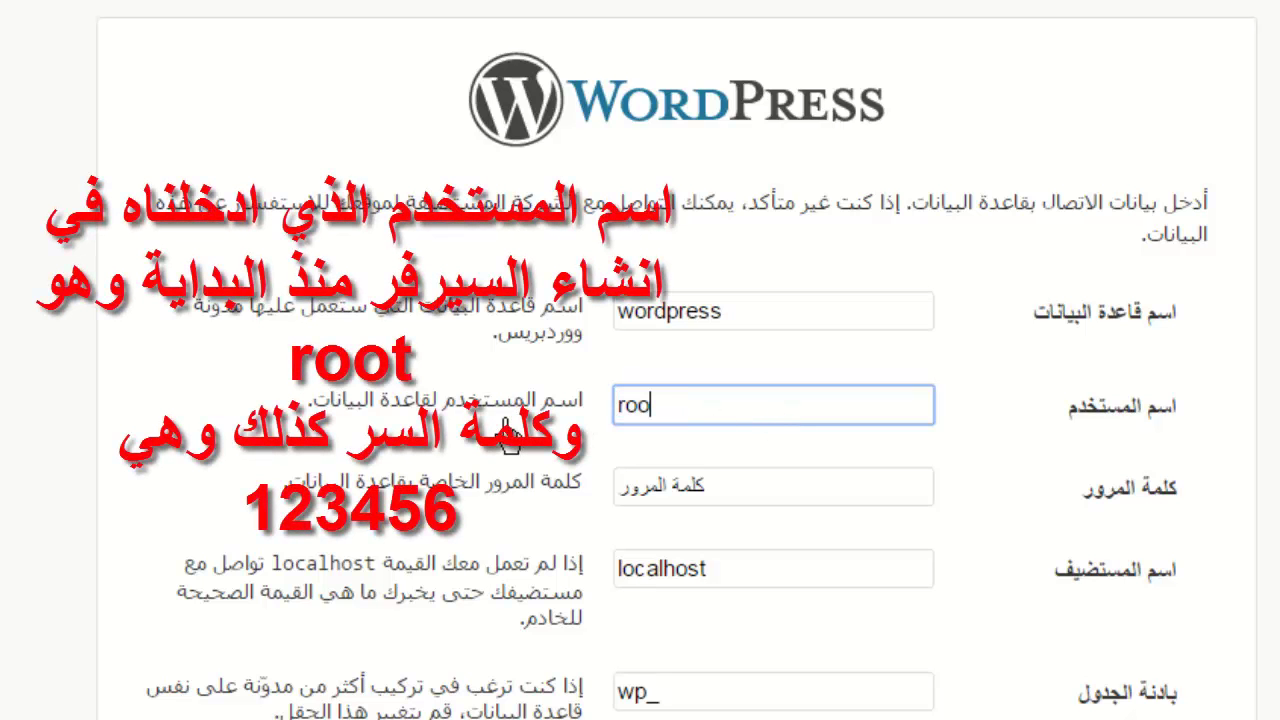
{"action": "type", "text": "t"}
{"action": "double_click", "coordinate": [782, 505]}
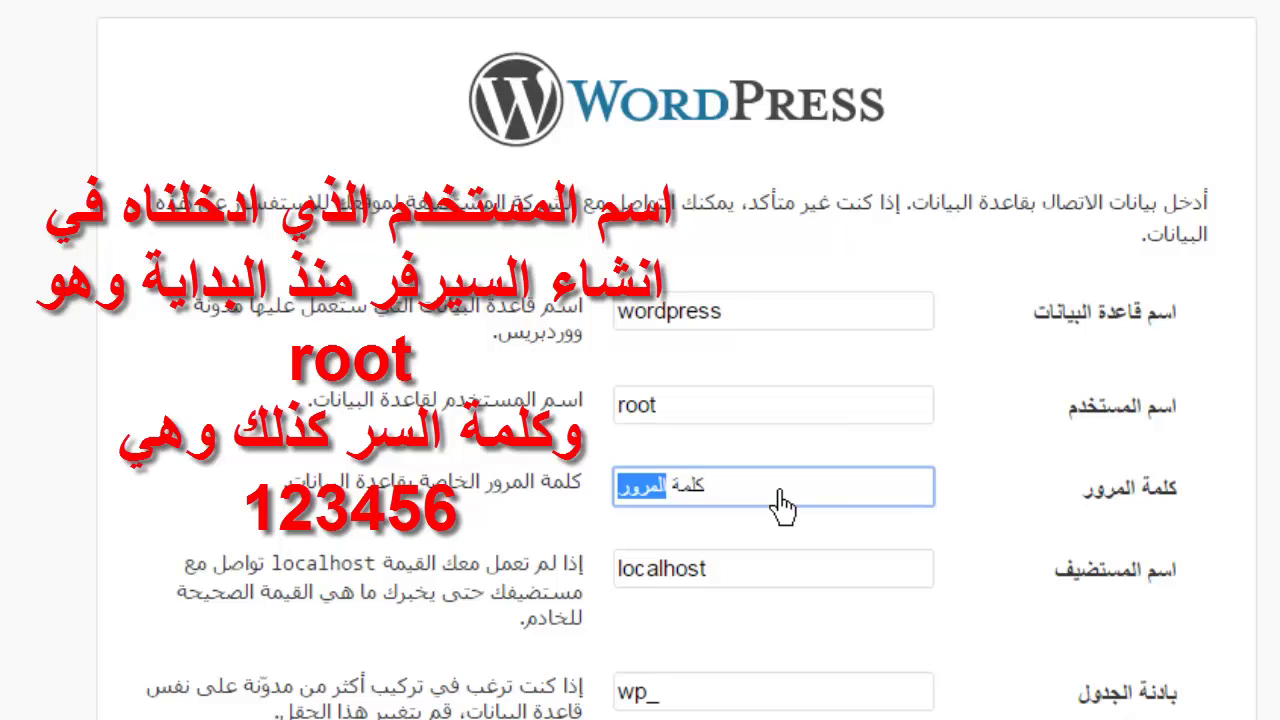
{"action": "key", "text": "BackSpace"}
{"action": "double_click", "coordinate": [718, 505]}
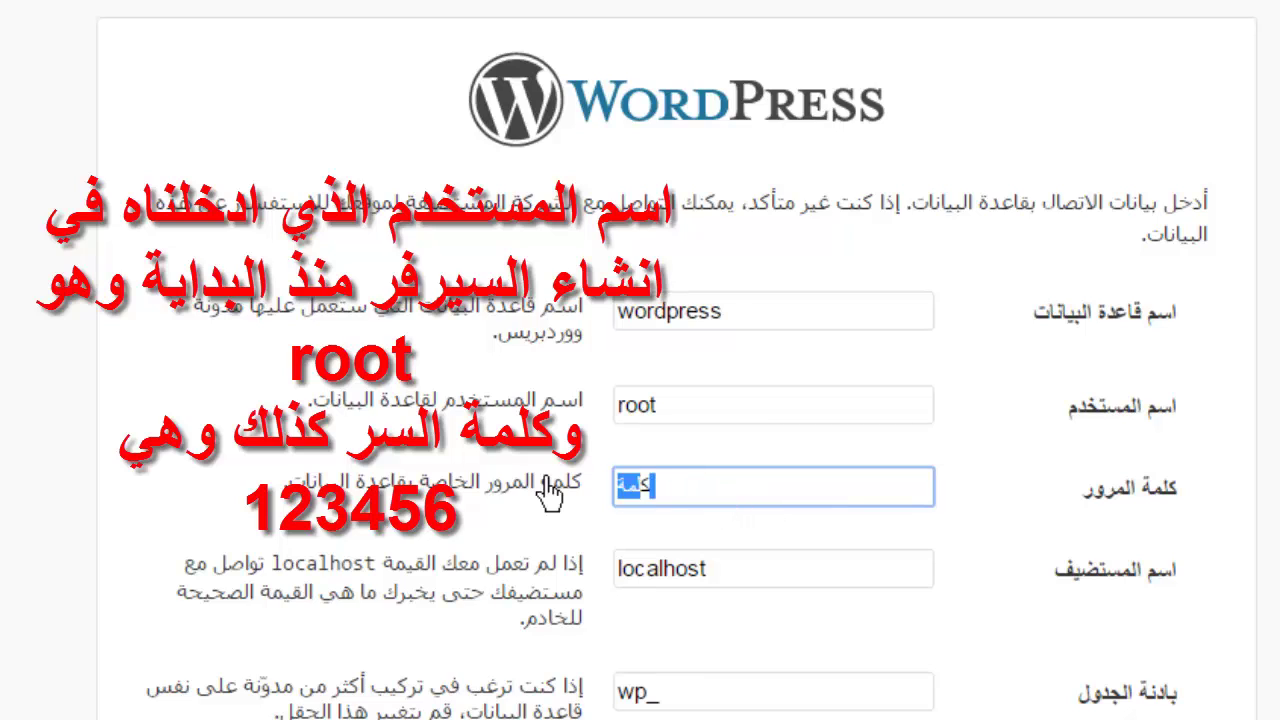
{"action": "key", "text": "BackSpace"}
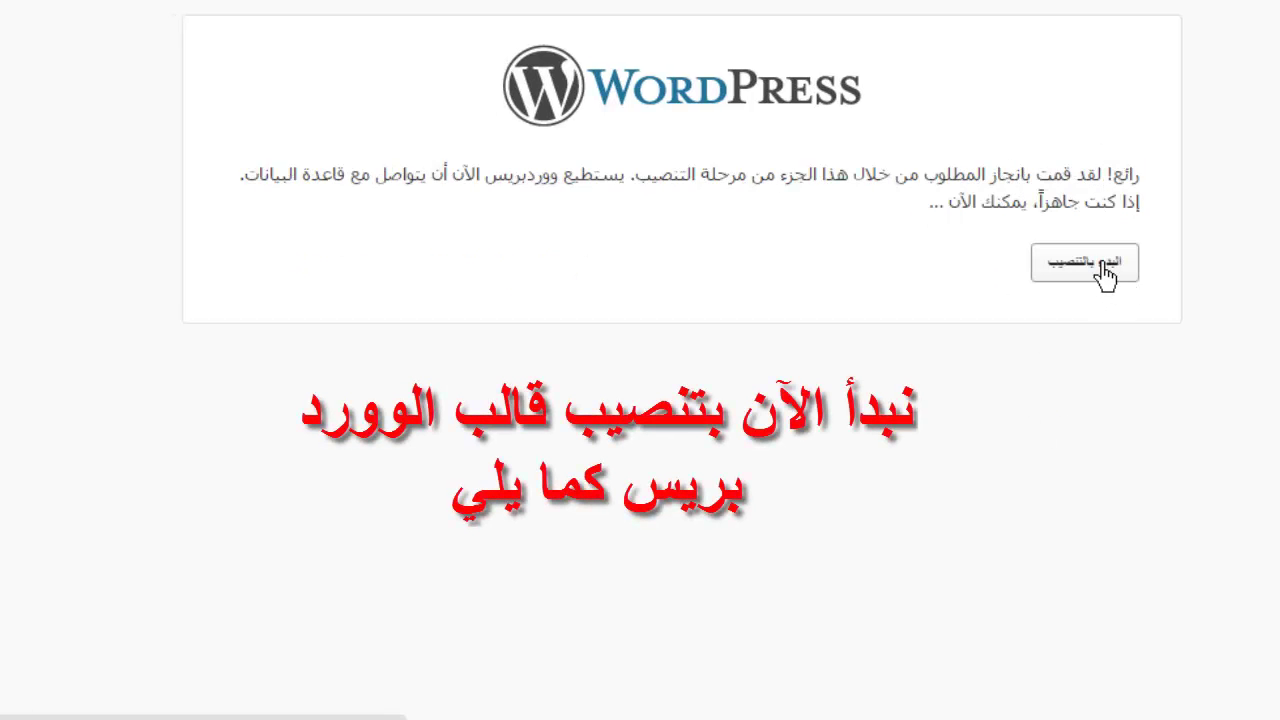
- Run the WordPress install to reach the site information form
{"action": "left_click", "coordinate": [1052, 278]}
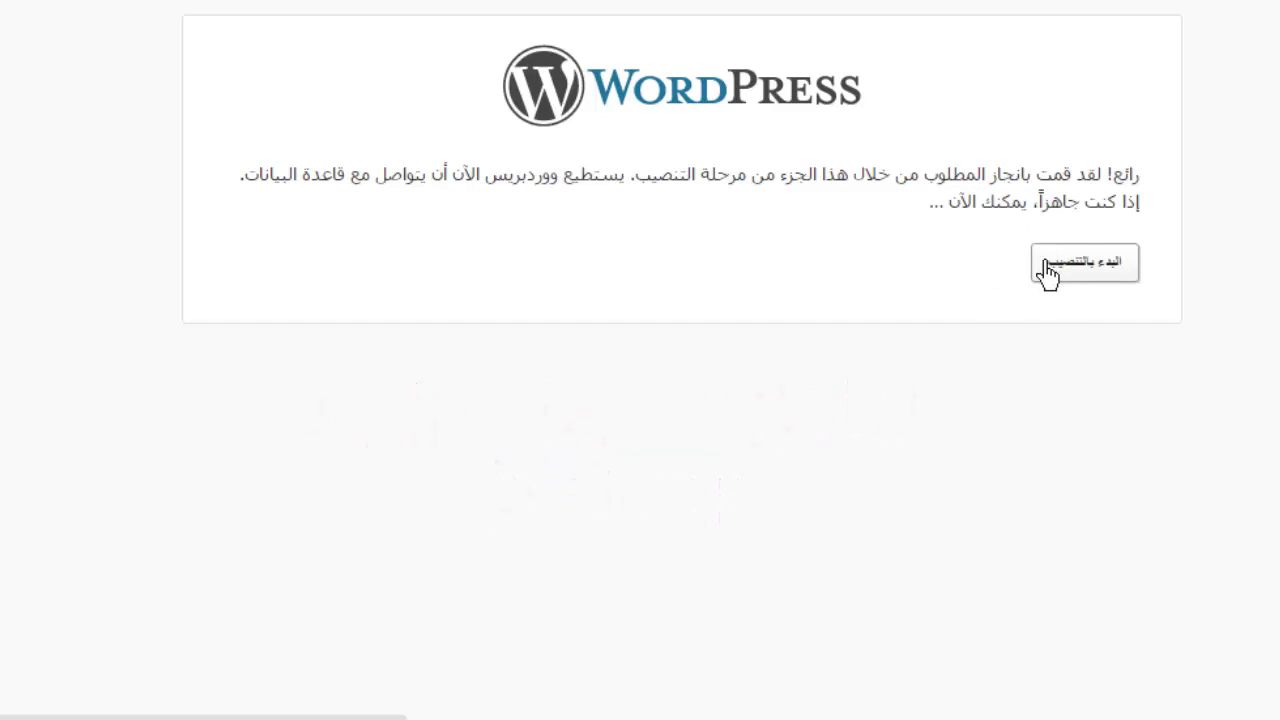
{"action": "left_click", "coordinate": [1052, 272]}
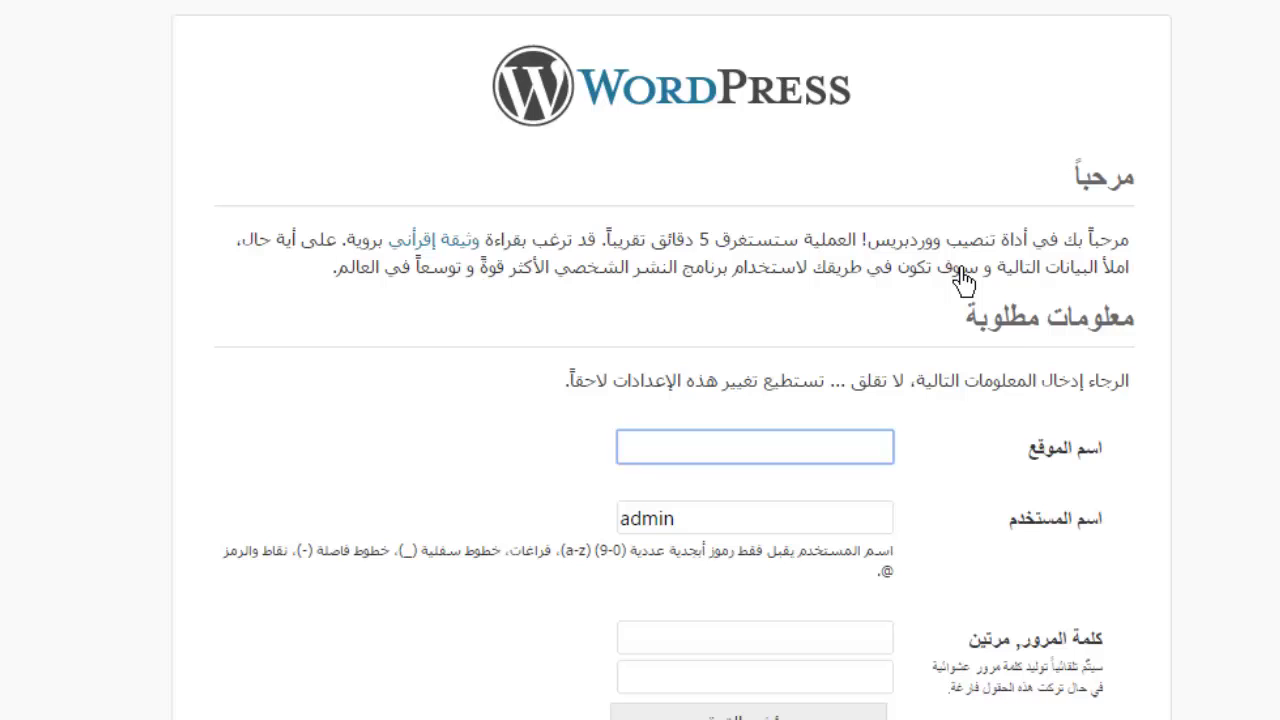
- Enter the blog's site title, retyping its miscapitalised ending in lowercase
{"action": "left_click", "coordinate": [880, 462]}
{"action": "type", "text": "hamadasaLAH"}
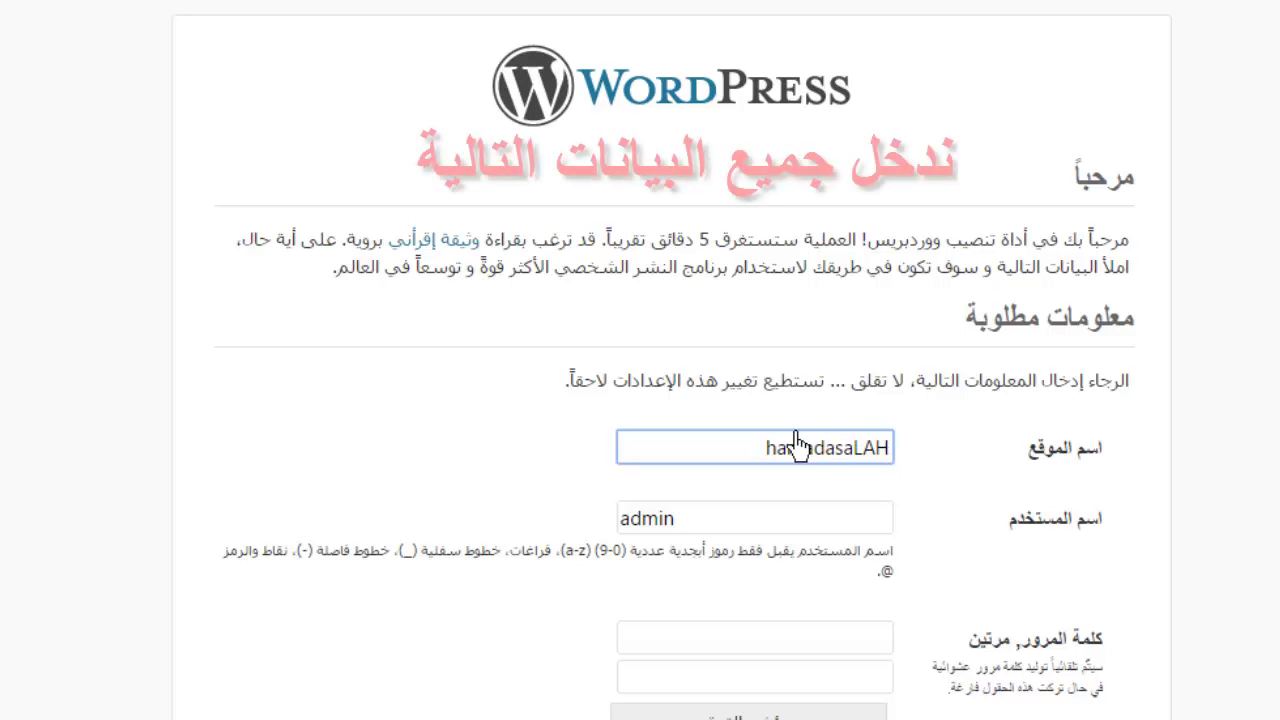
{"action": "left_click_drag", "start_coordinate": [890, 449], "coordinate": [842, 466]}
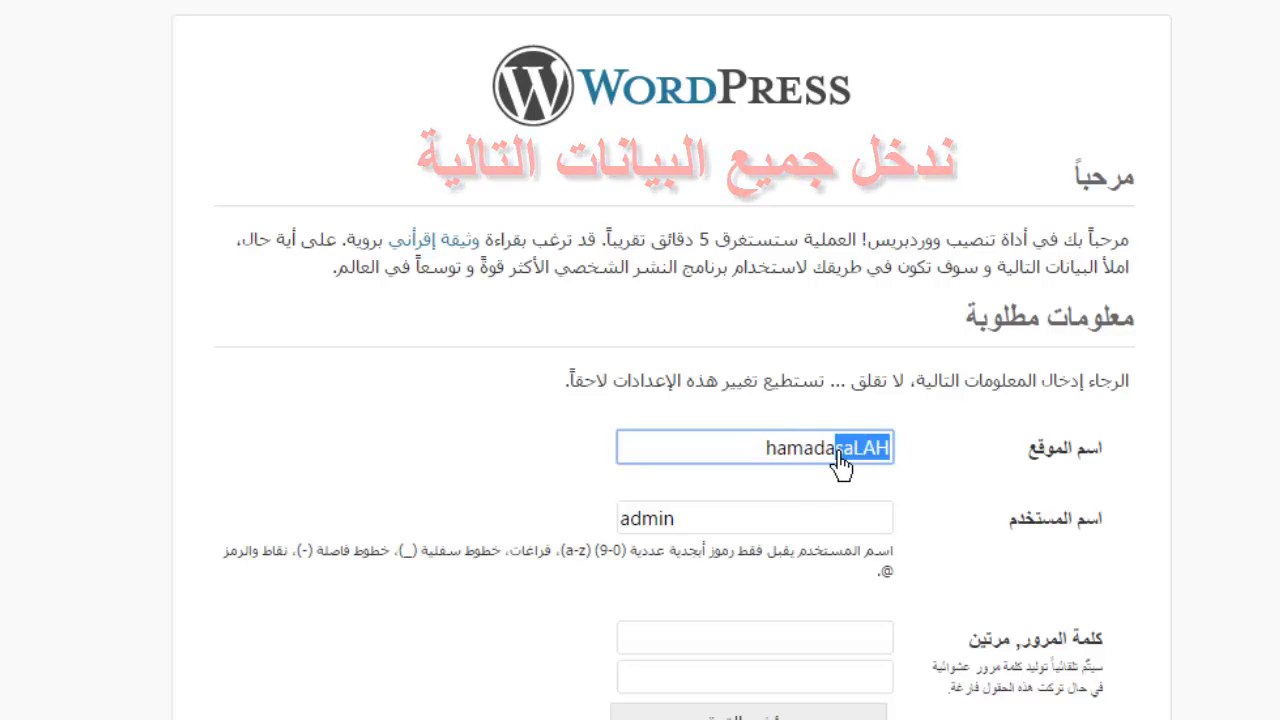
{"action": "type", "text": "salah"}
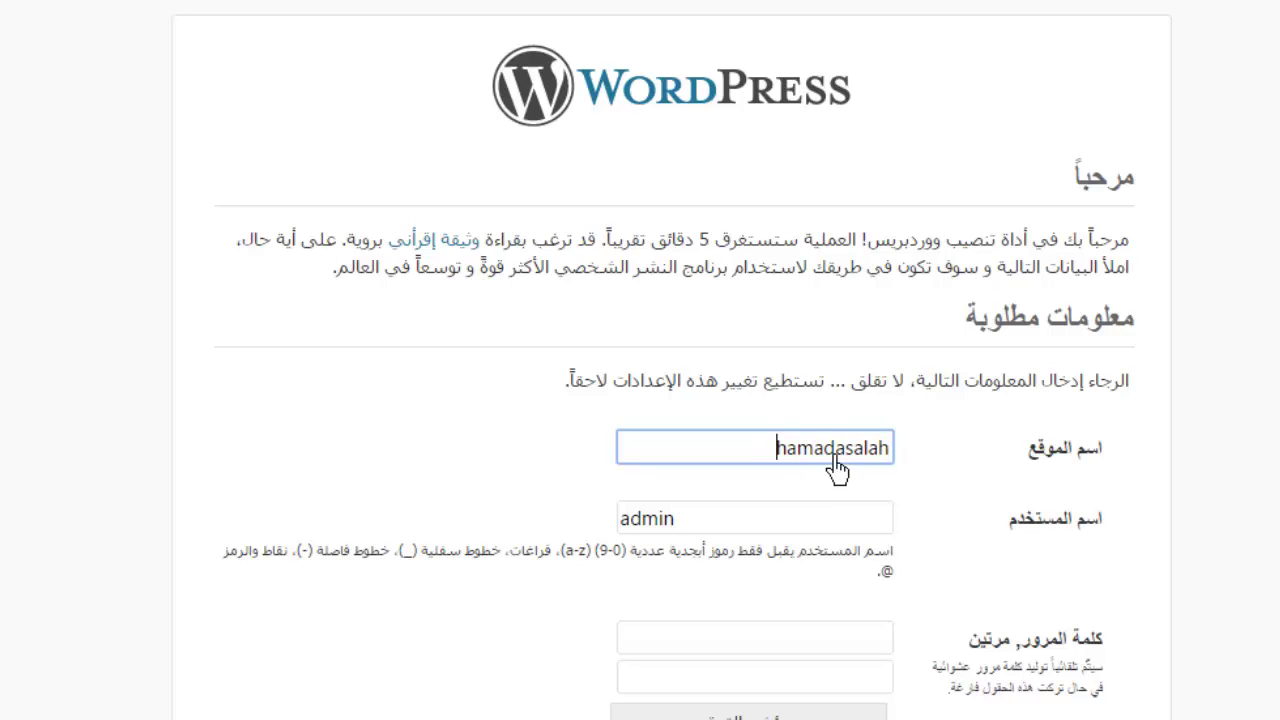
- Enter the admin password in both password fields and fill in the admin e-mail address
{"action": "left_click", "coordinate": [823, 521]}
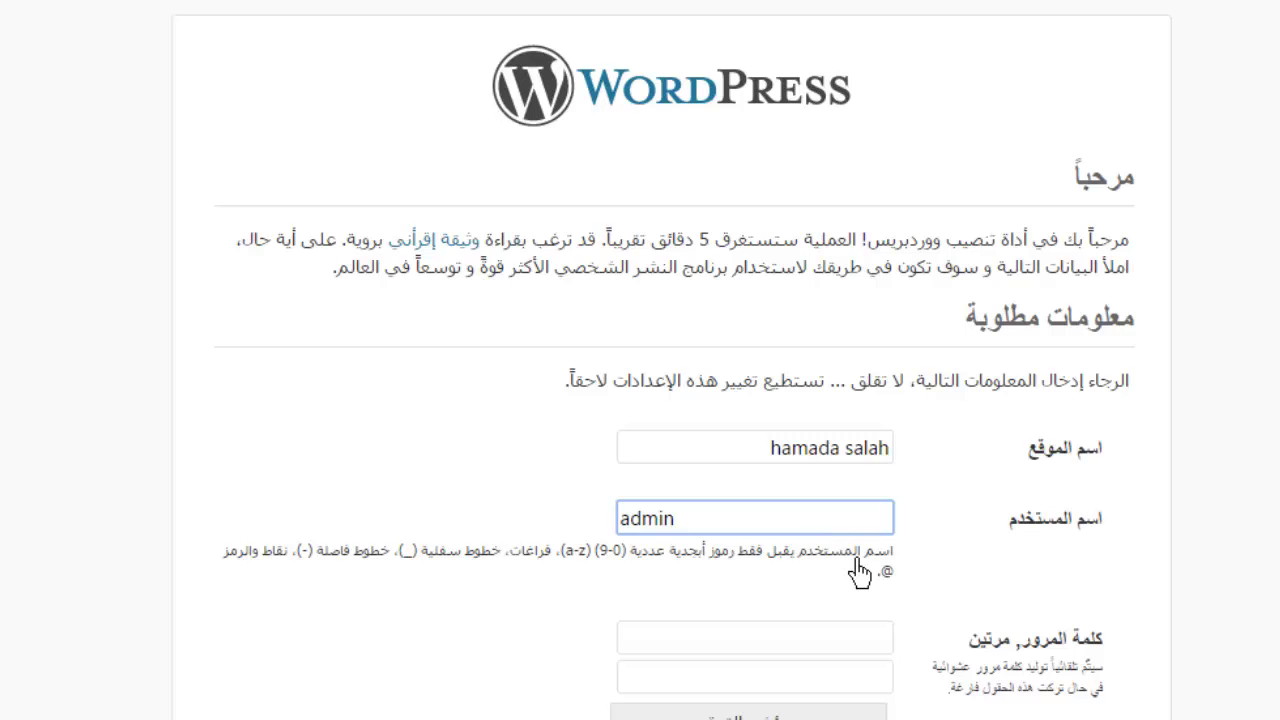
{"action": "scroll", "coordinate": [860, 573], "scroll_direction": "down", "scroll_amount": 3}
{"action": "left_click", "coordinate": [797, 390]}
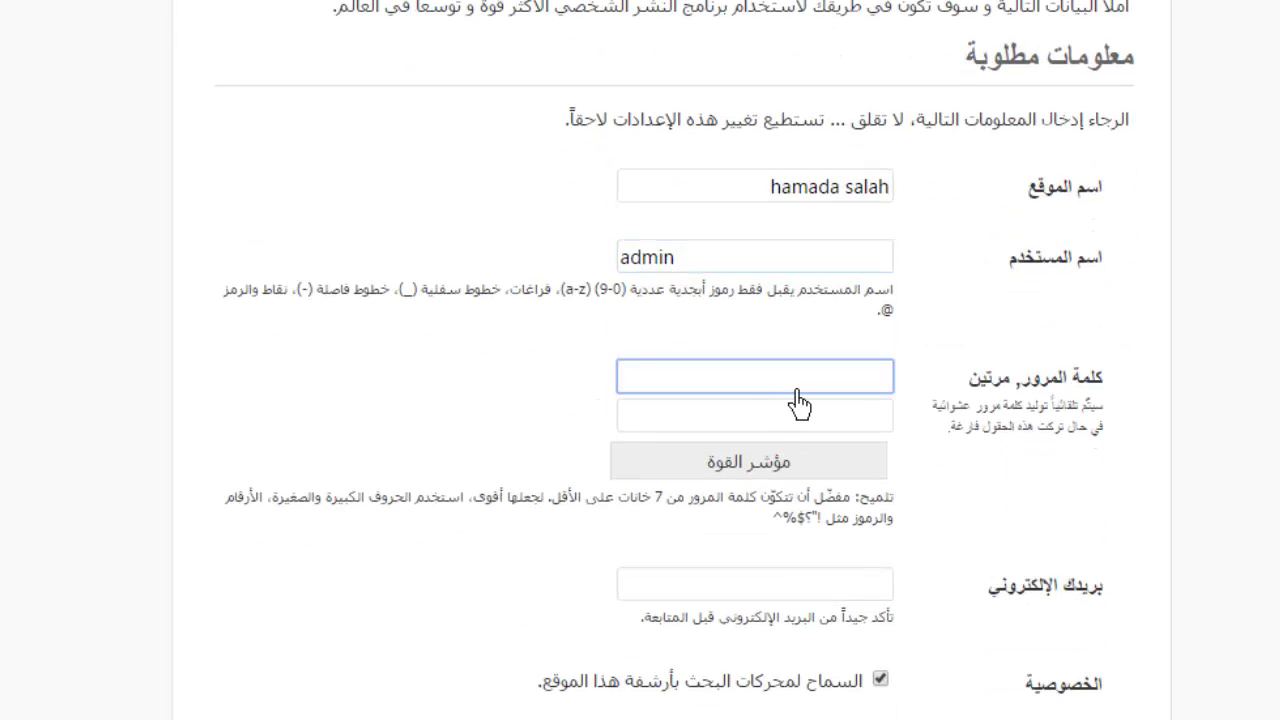
{"action": "type", "text": "12345"}
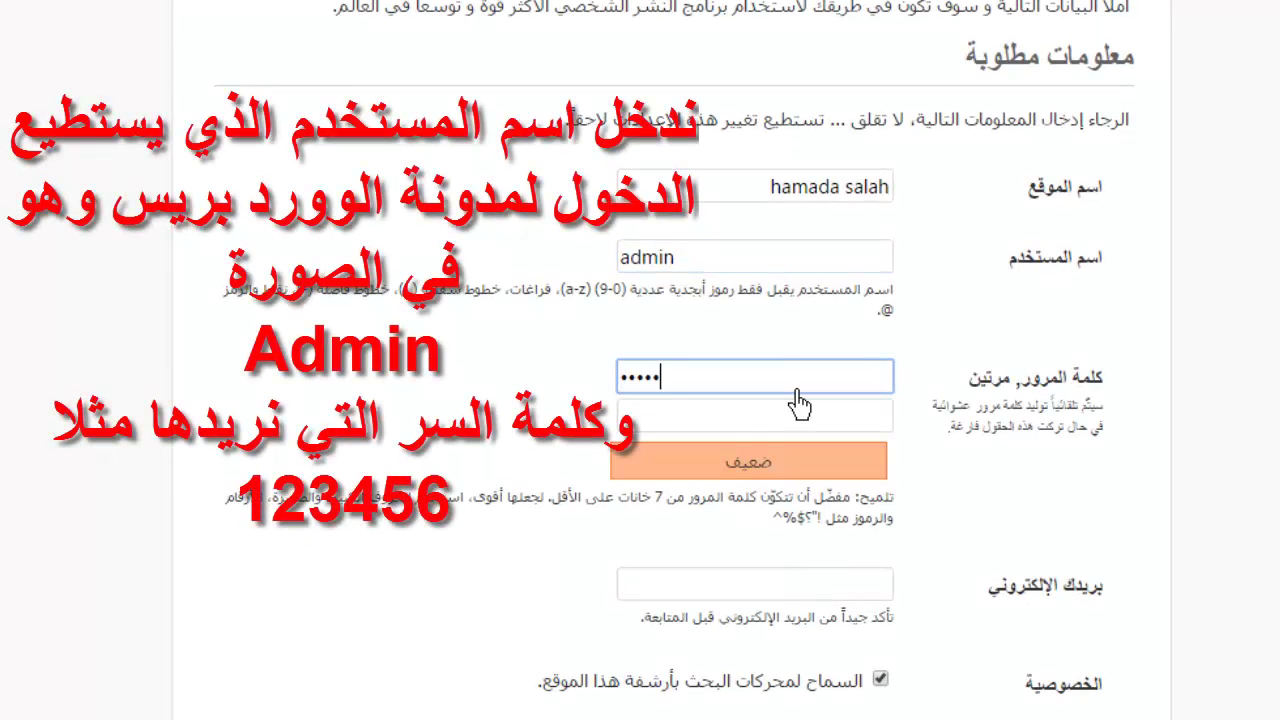
{"action": "left_click", "coordinate": [800, 423]}
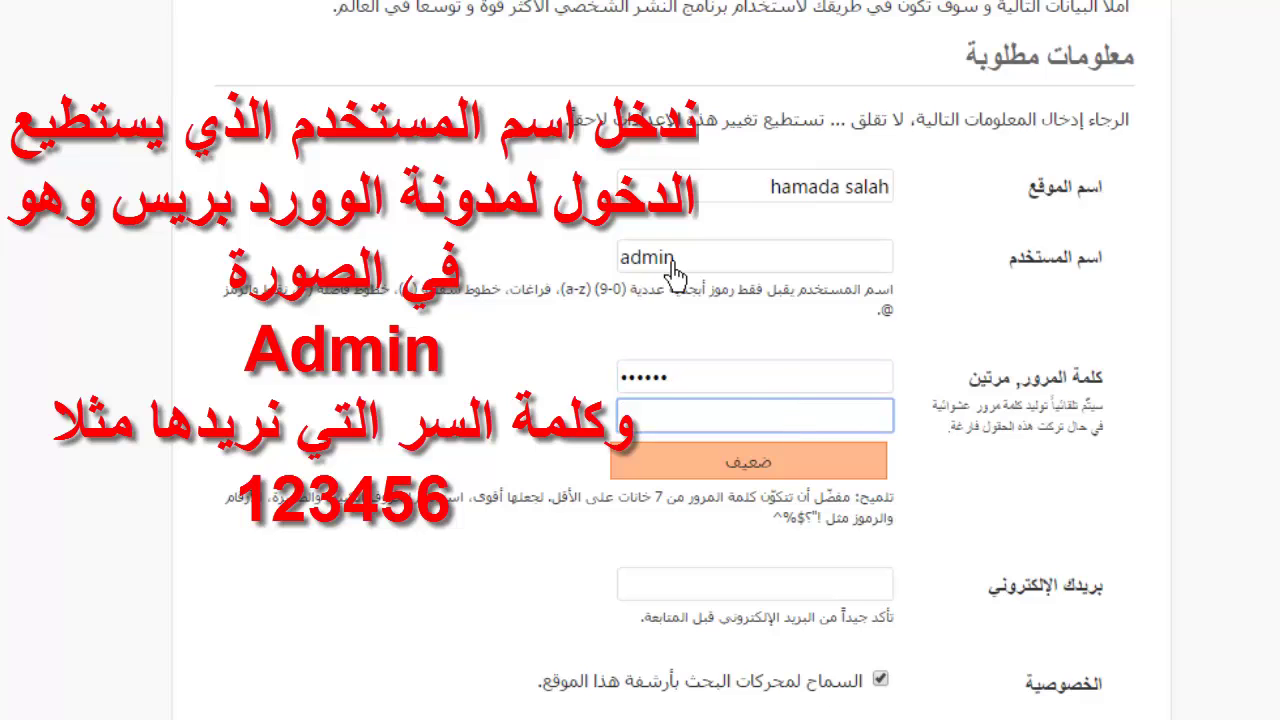
{"action": "type", "text": "123456"}
{"action": "left_click", "coordinate": [854, 601]}
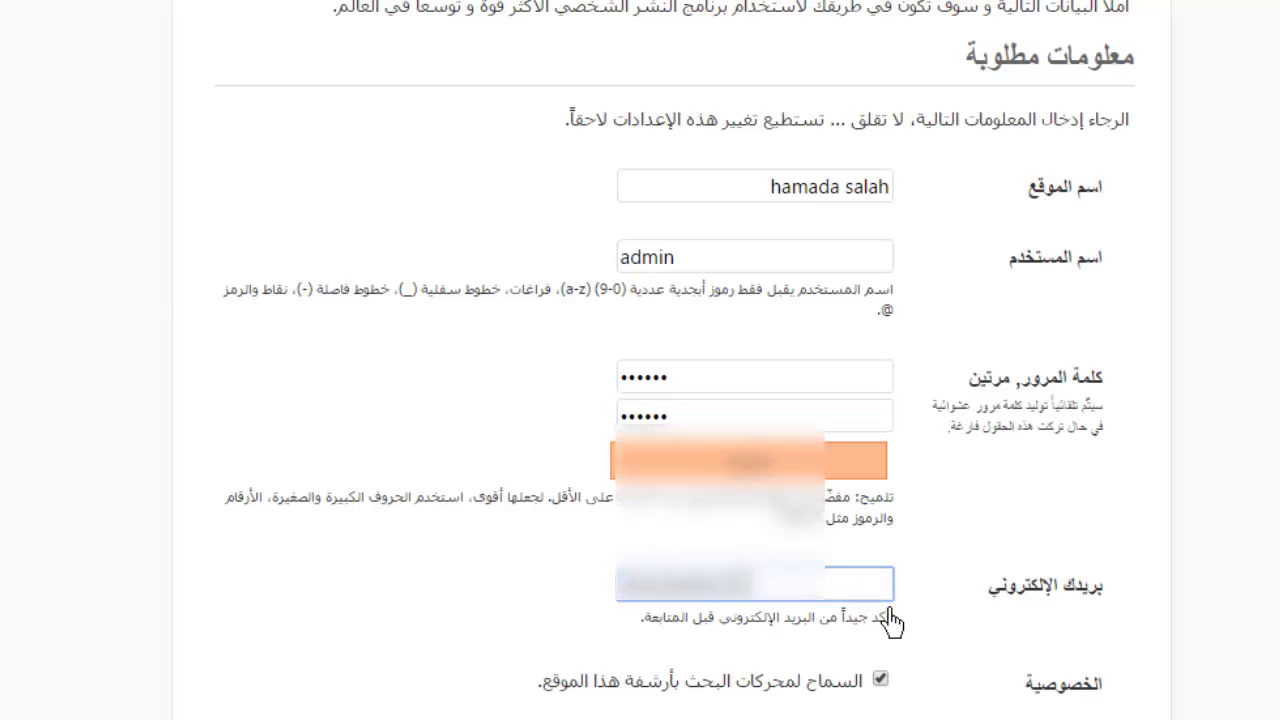
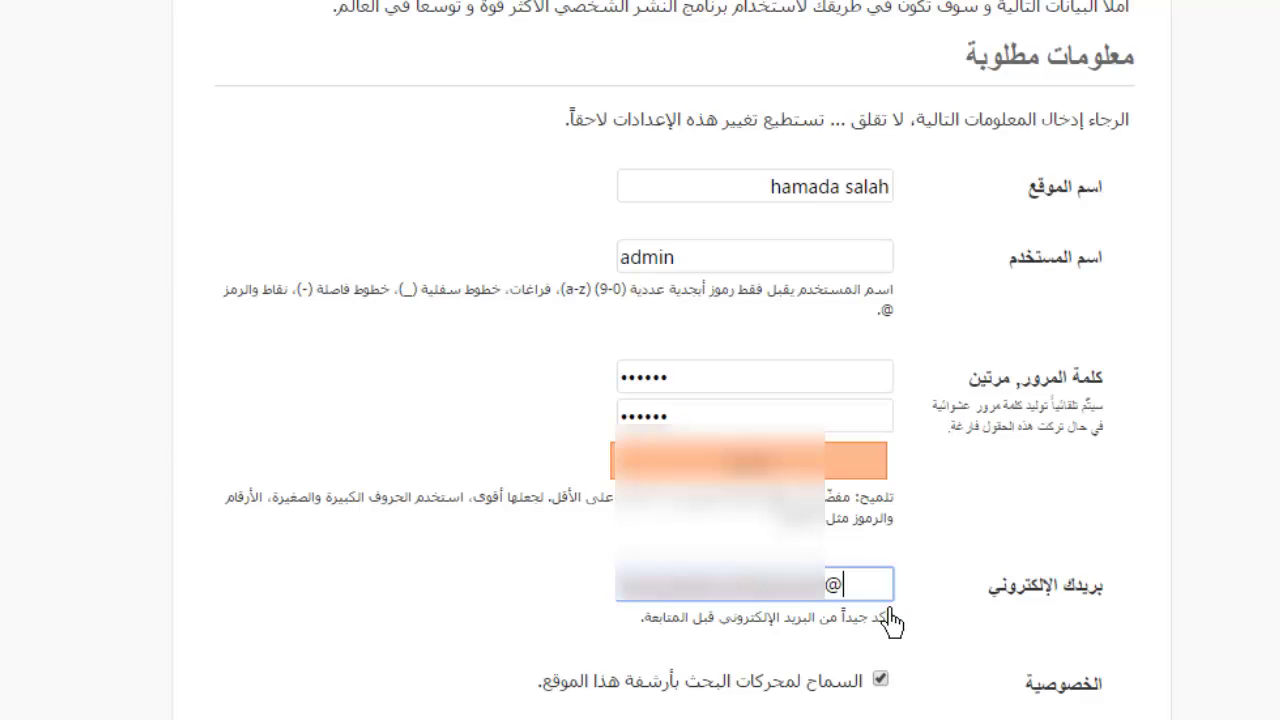
{"action": "scroll", "coordinate": [862, 668], "scroll_direction": "down", "scroll_amount": 2}
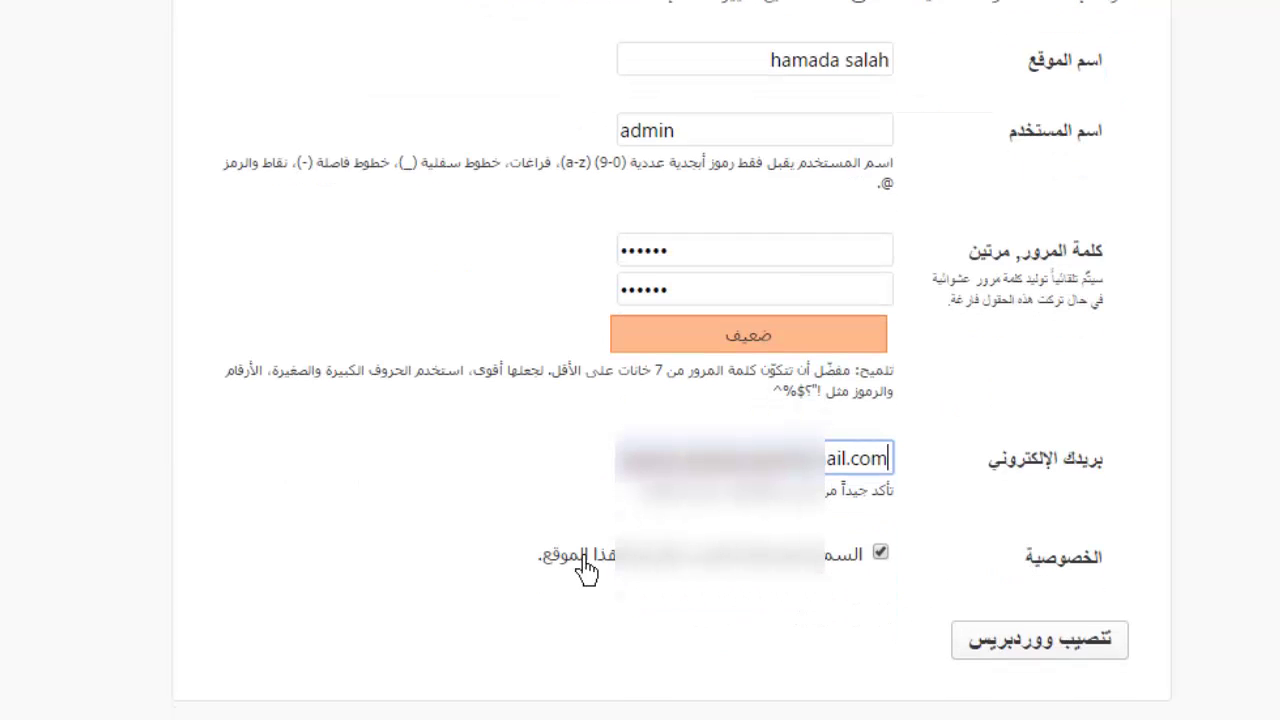
- Run the WordPress installation and let Chrome save the admin password
{"action": "left_click", "coordinate": [1068, 640]}
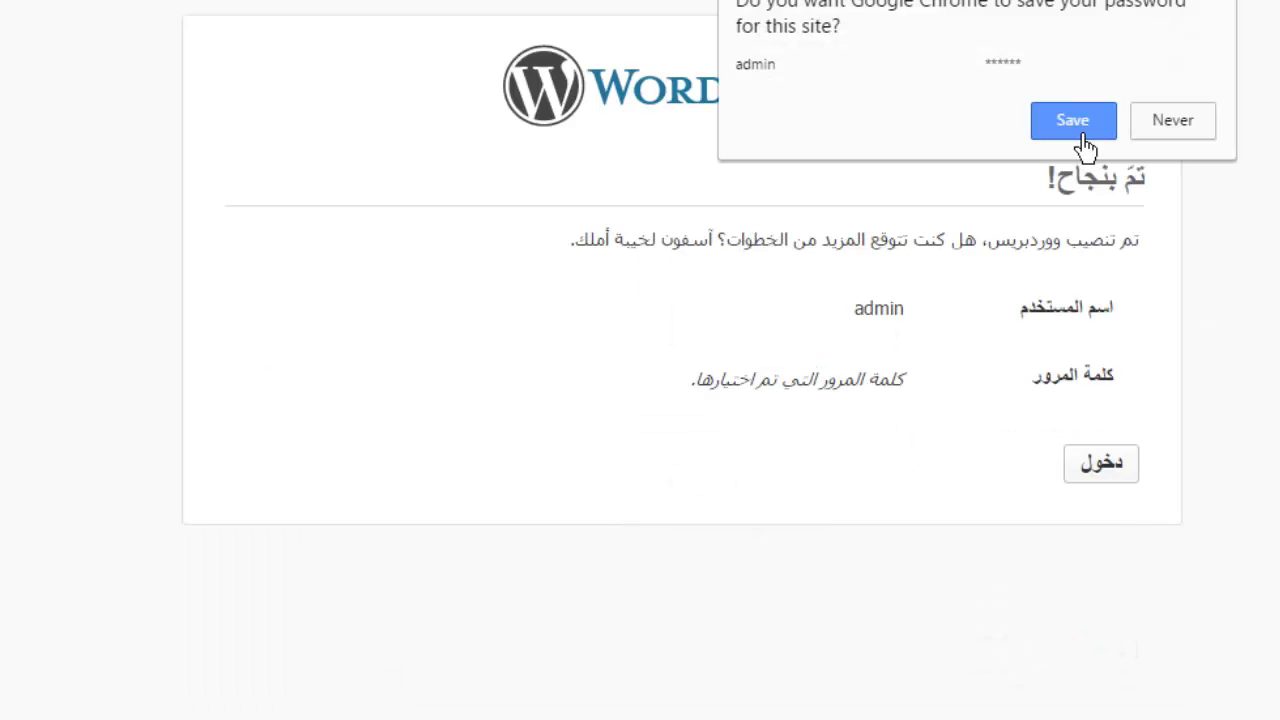
{"action": "left_click", "coordinate": [1073, 121]}
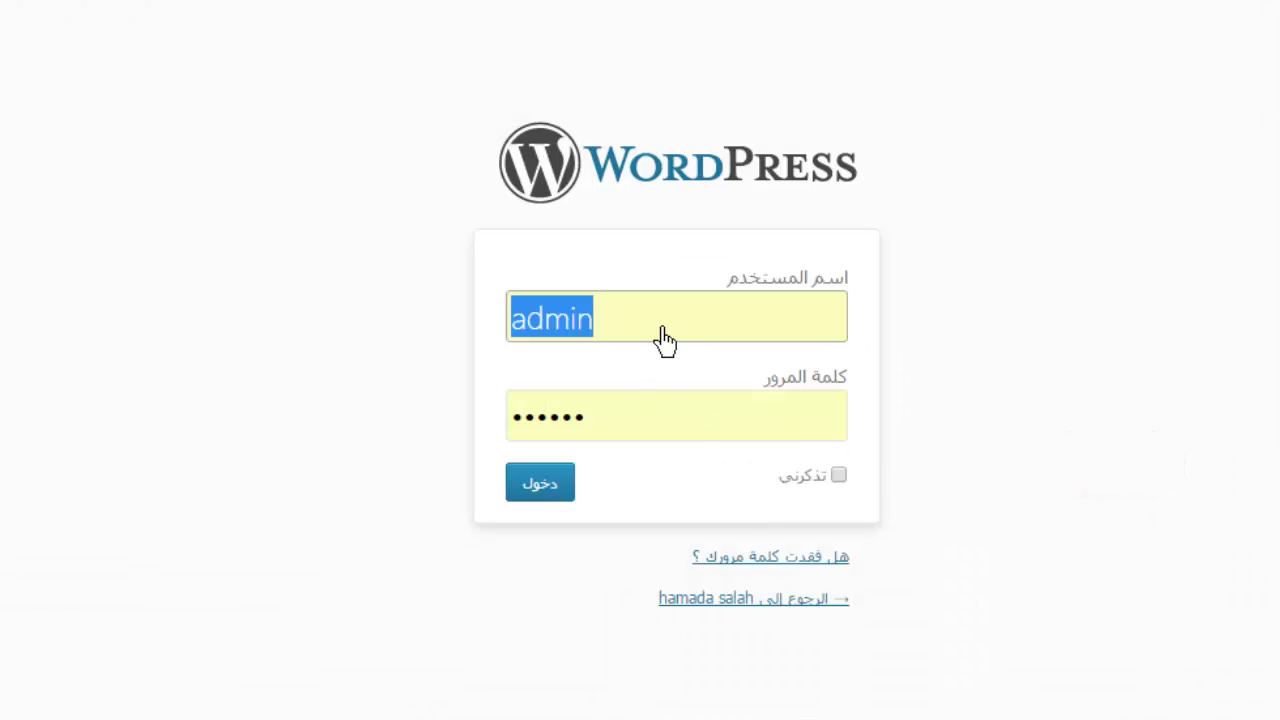
- Go to the login page and sign in as admin using the autofilled saved password
{"action": "left_click", "coordinate": [666, 341]}
{"action": "left_click_drag", "start_coordinate": [668, 340], "coordinate": [500, 360]}
{"action": "key", "text": "End"}
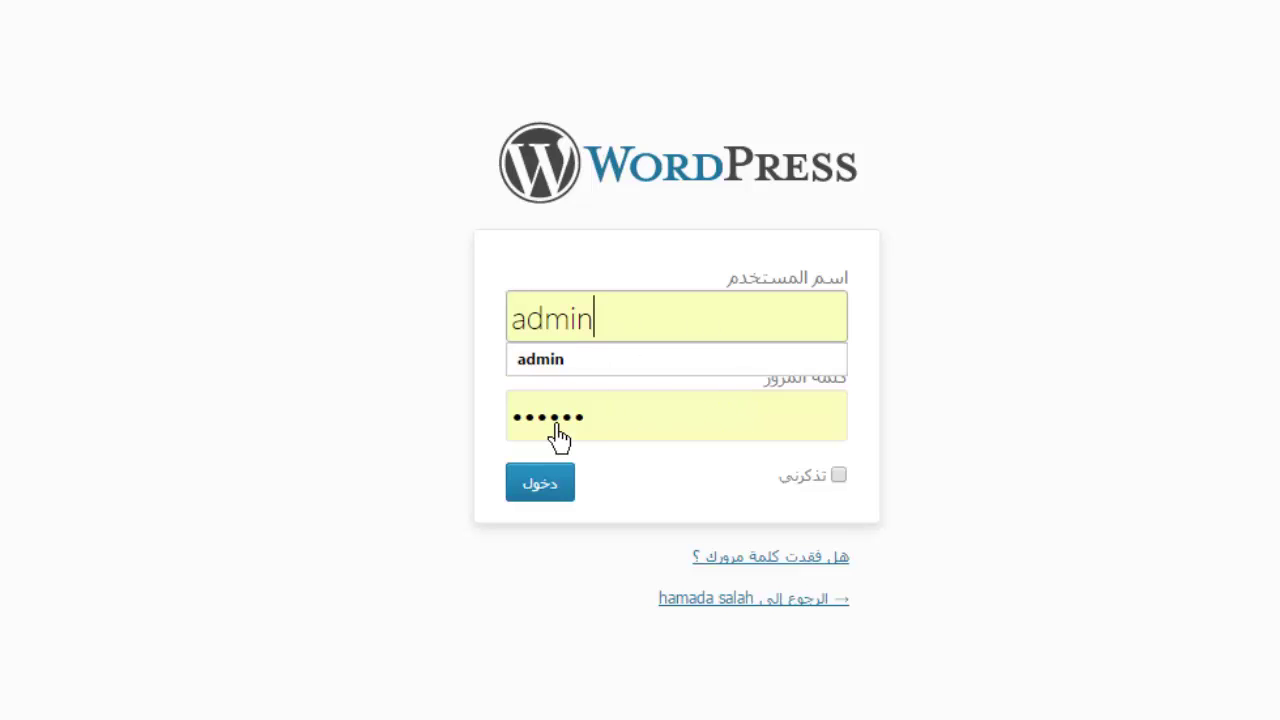
{"action": "left_click", "coordinate": [606, 432]}
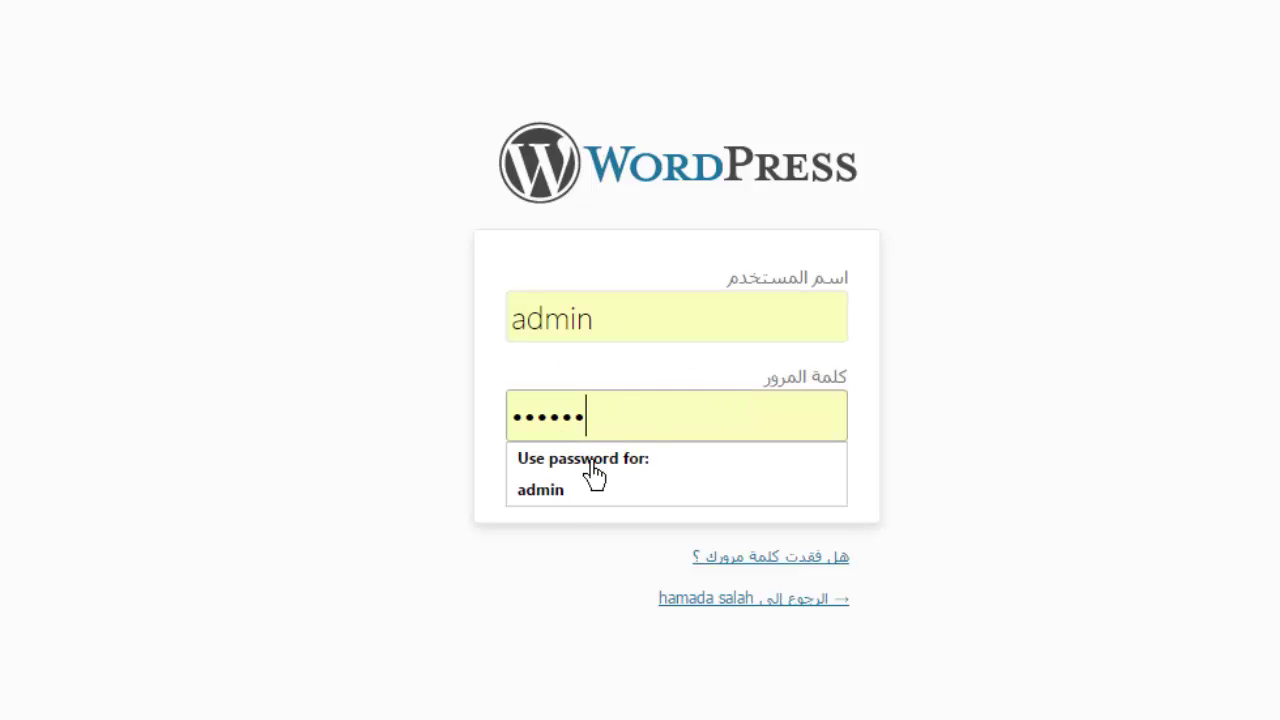
{"action": "double_click", "coordinate": [529, 423]}
{"action": "left_click", "coordinate": [405, 421]}
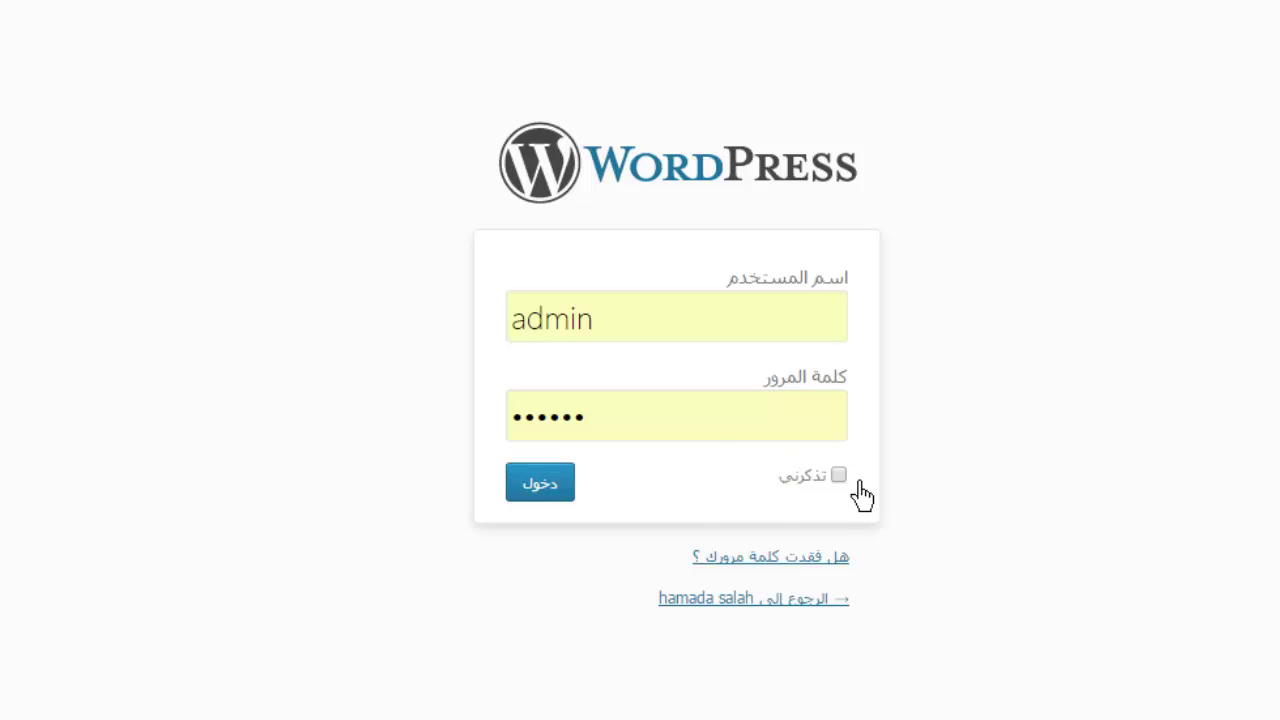
{"action": "left_click", "coordinate": [540, 492]}
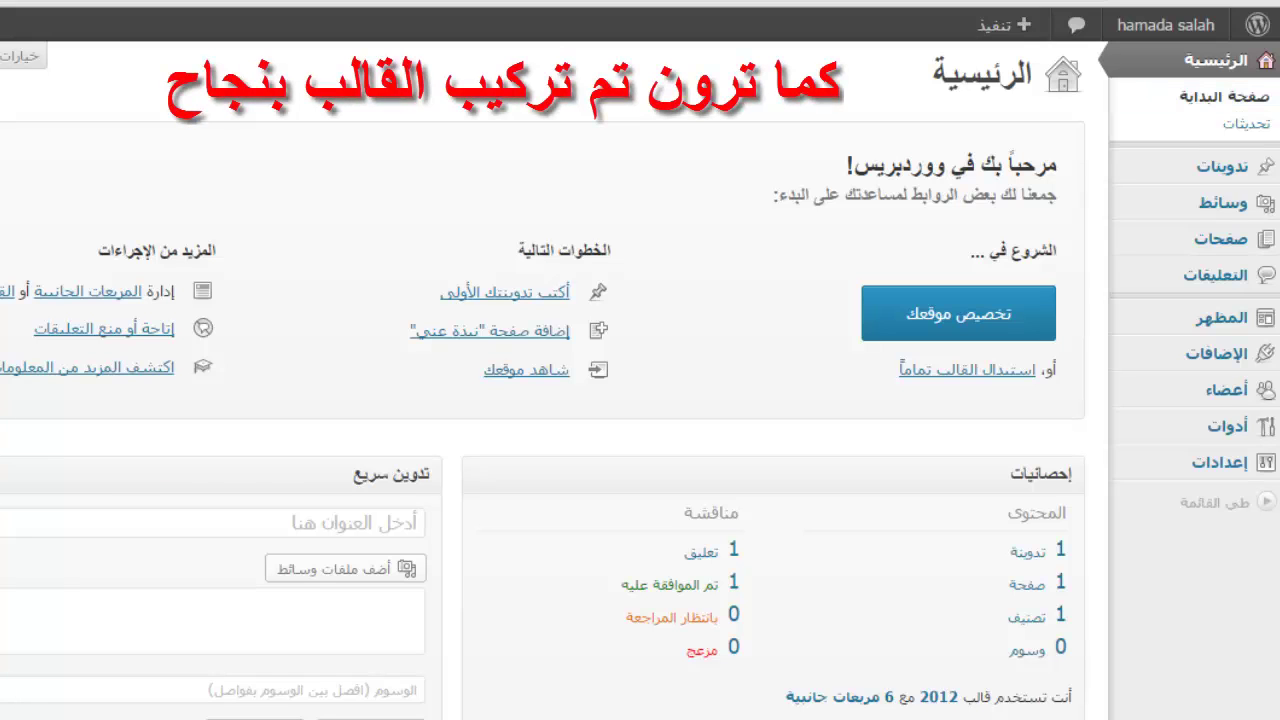
- Scroll through the dashboard, then open the Posts list from the sidebar
{"action": "scroll", "coordinate": [640, 380], "scroll_direction": "down", "scroll_amount": 1}
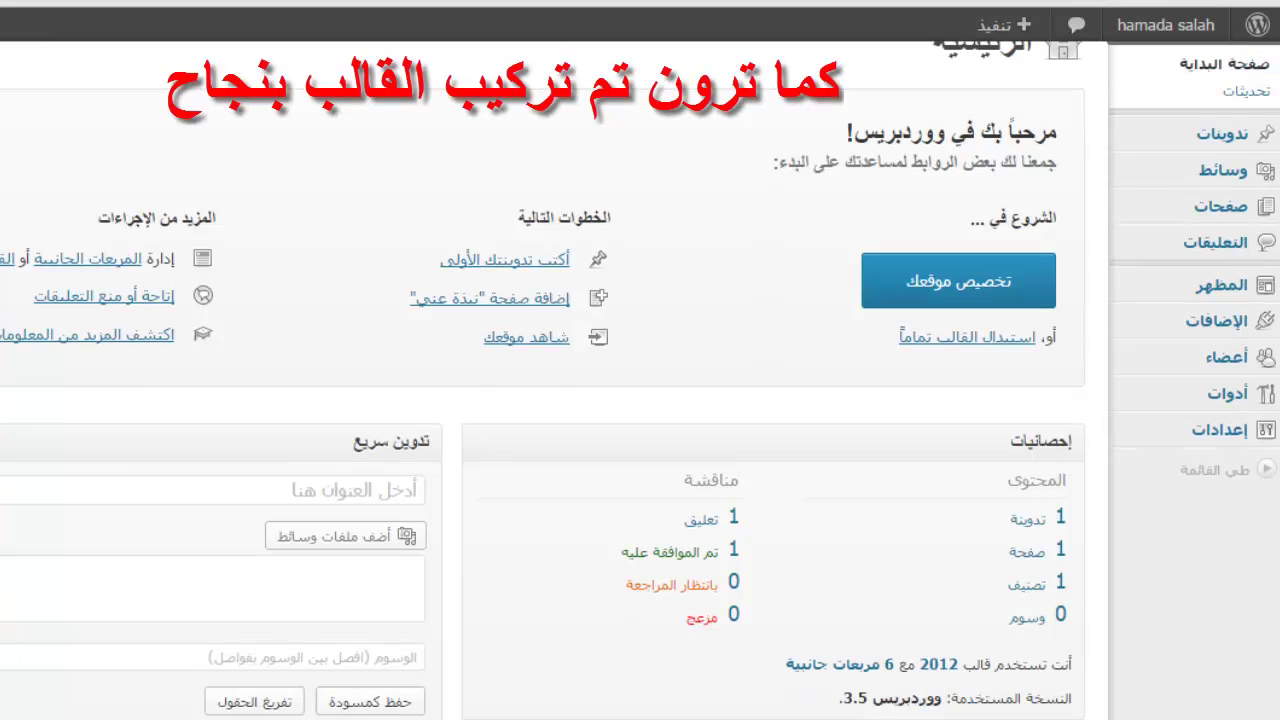
{"action": "scroll", "coordinate": [640, 380], "scroll_direction": "down", "scroll_amount": 3}
{"action": "scroll", "coordinate": [1275, 172], "scroll_direction": "down", "scroll_amount": 6}
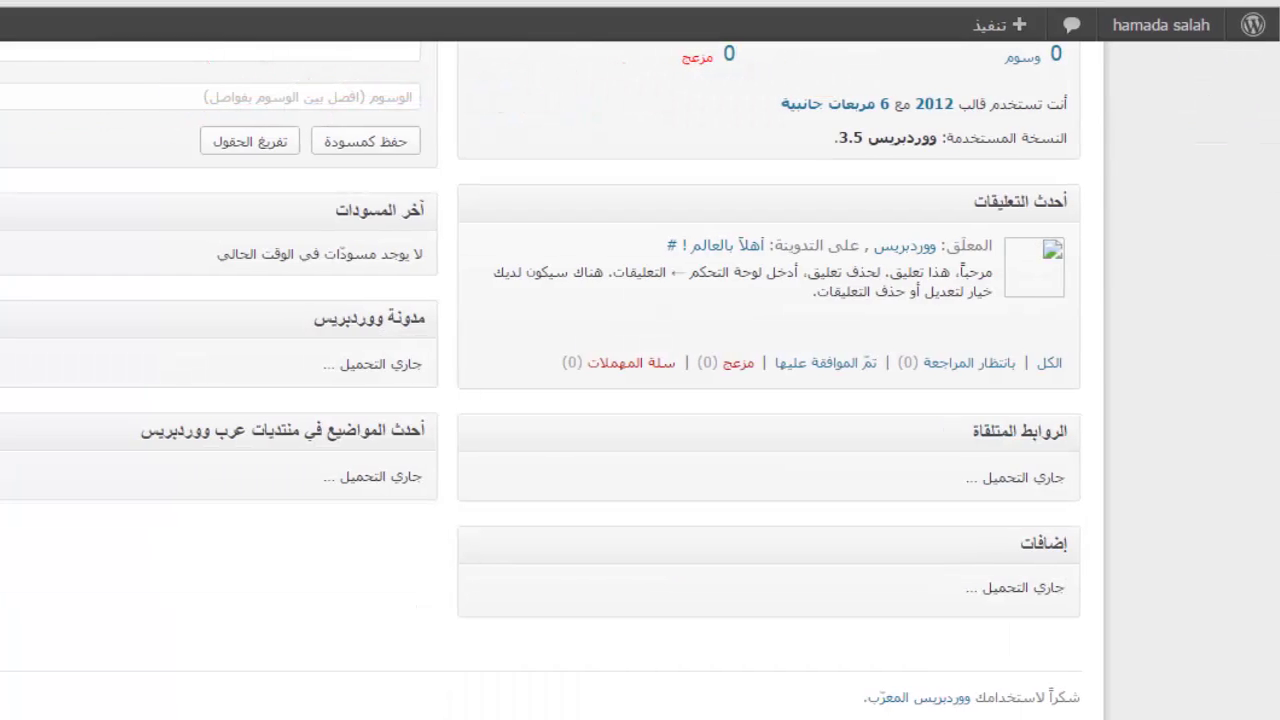
{"action": "scroll", "coordinate": [1258, 42], "scroll_direction": "up", "scroll_amount": 9}
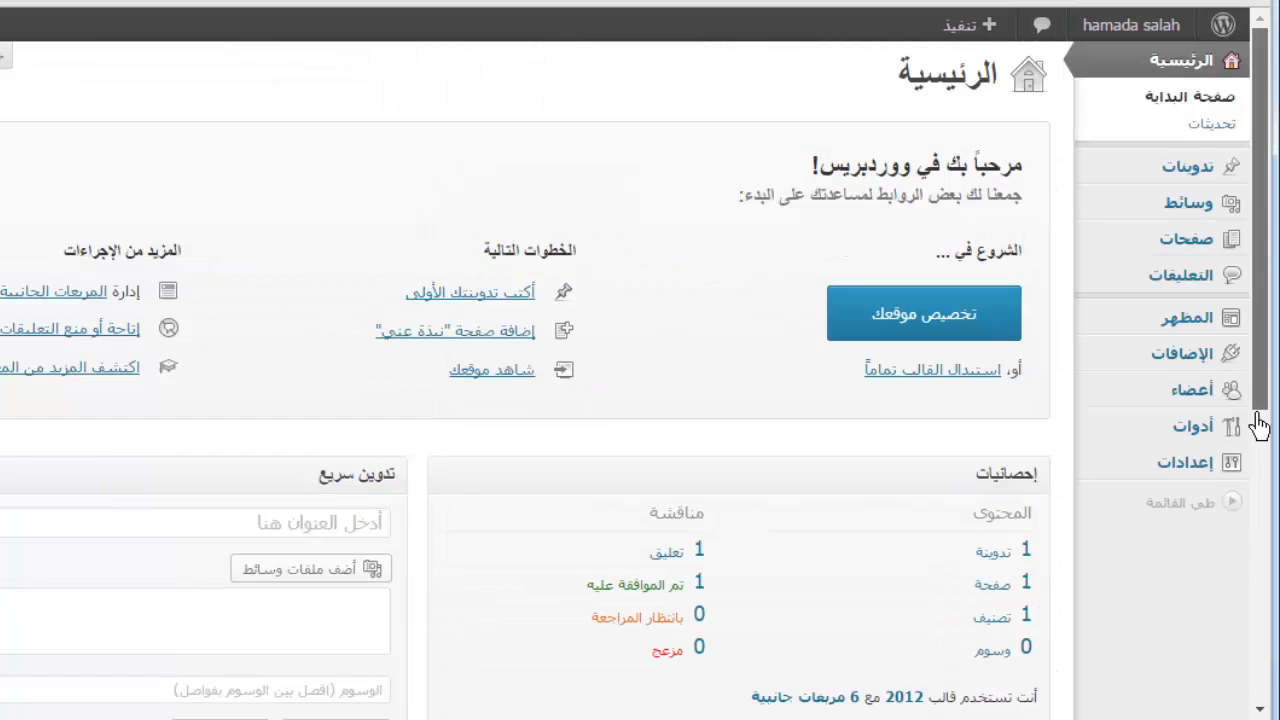
{"action": "mouse_move", "coordinate": [1212, 176]}
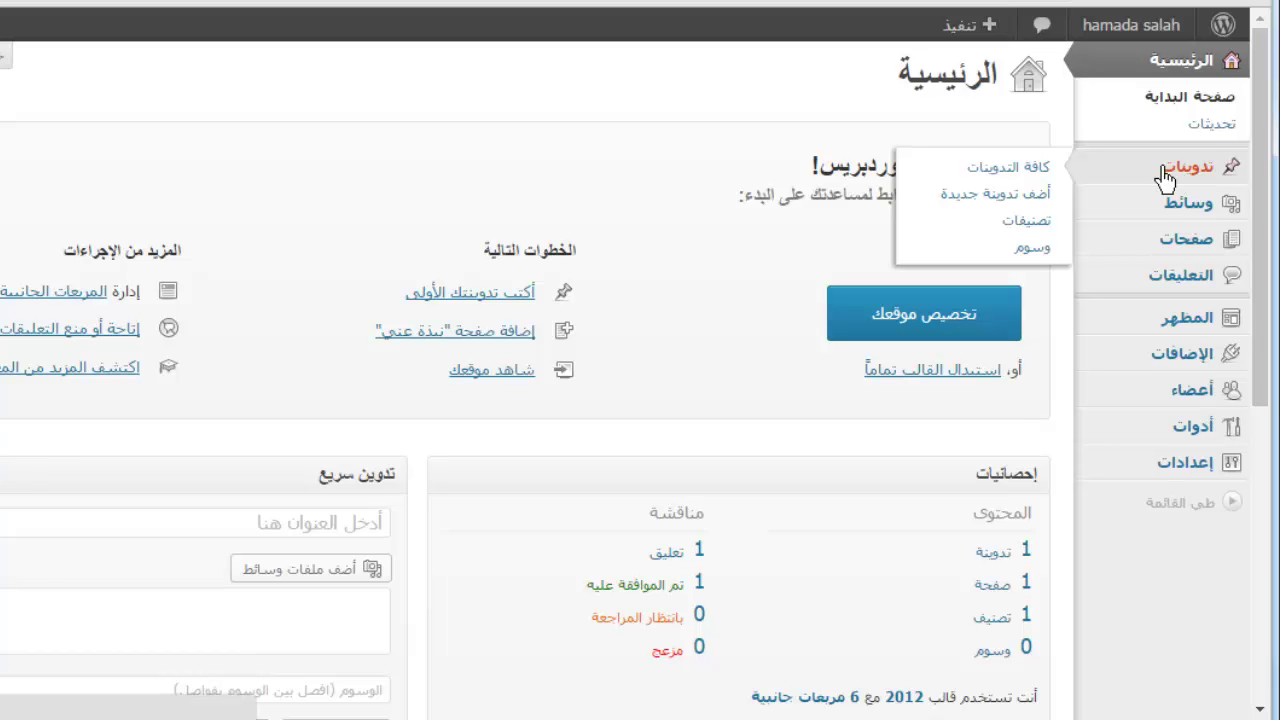
{"action": "left_click", "coordinate": [1168, 176]}
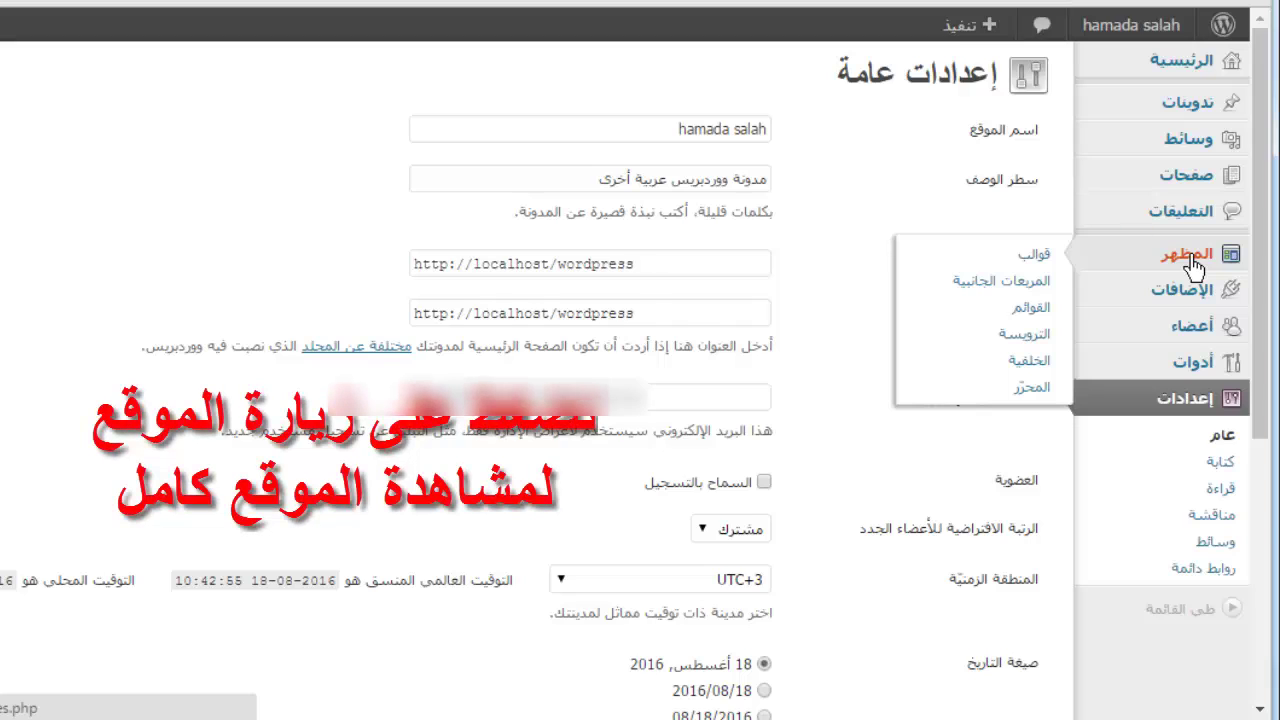
- Open the Themes page, then open the site's front page in a new tab
{"action": "left_click", "coordinate": [1190, 258]}
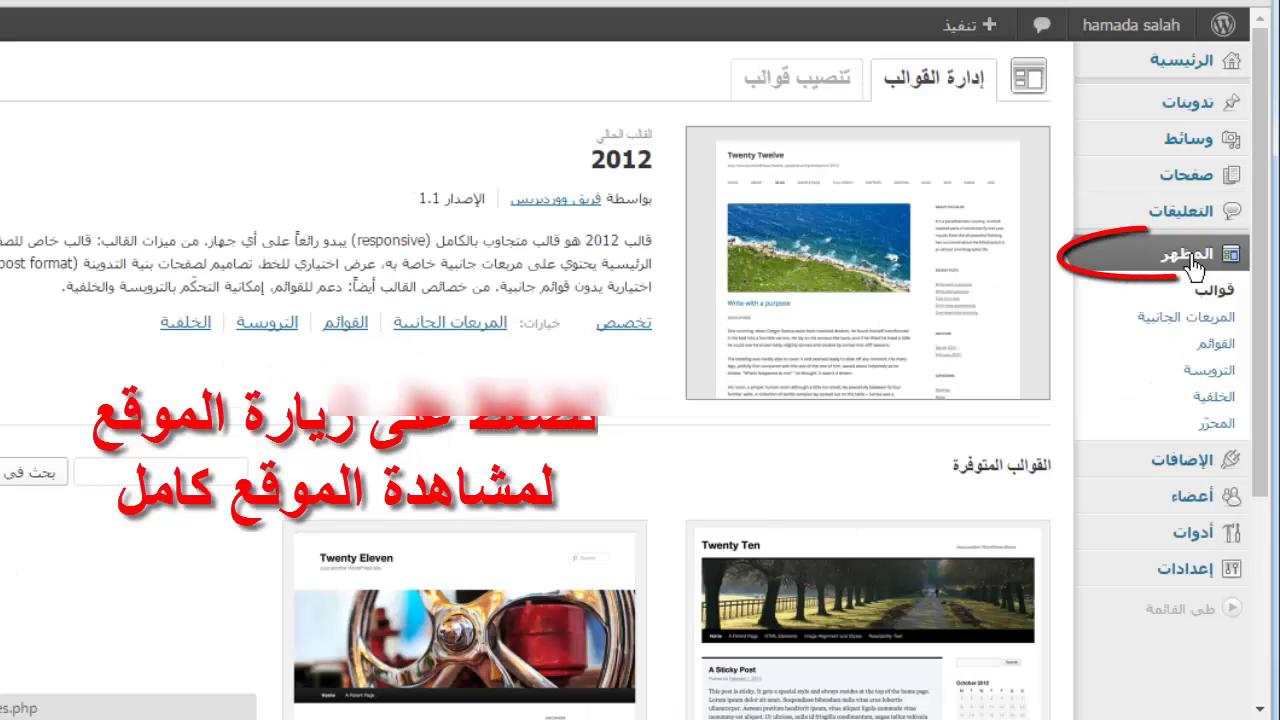
{"action": "mouse_move", "coordinate": [1135, 30]}
{"action": "right_click", "coordinate": [1135, 78]}
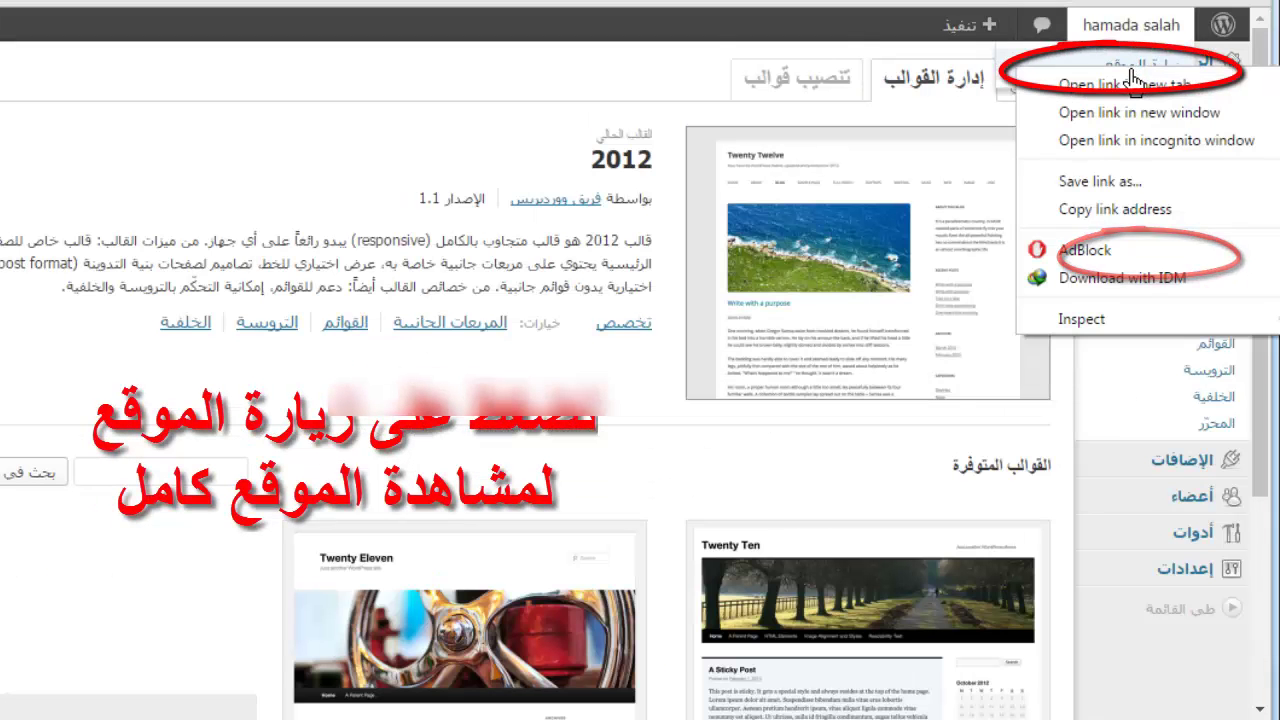
{"action": "left_click", "coordinate": [1063, 86]}
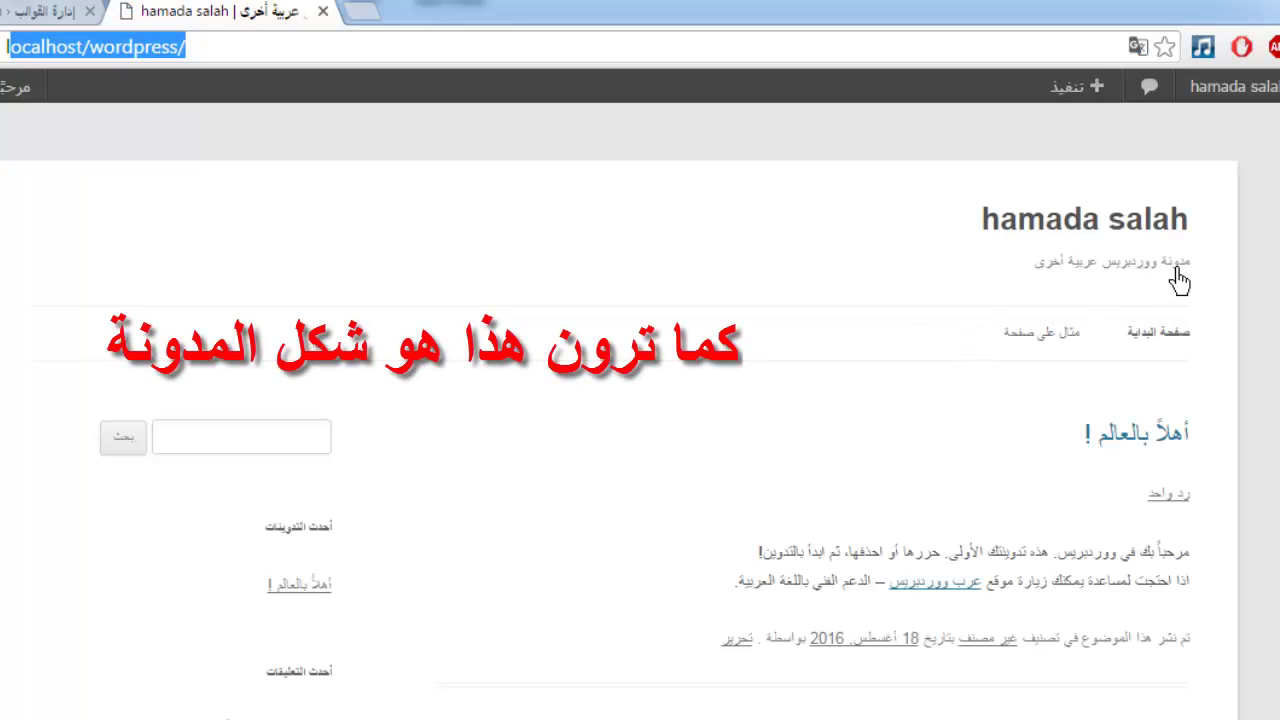
- Scroll over the blog's front page and switch back to the Themes tab
{"action": "scroll", "coordinate": [977, 297], "scroll_direction": "down", "scroll_amount": 7}
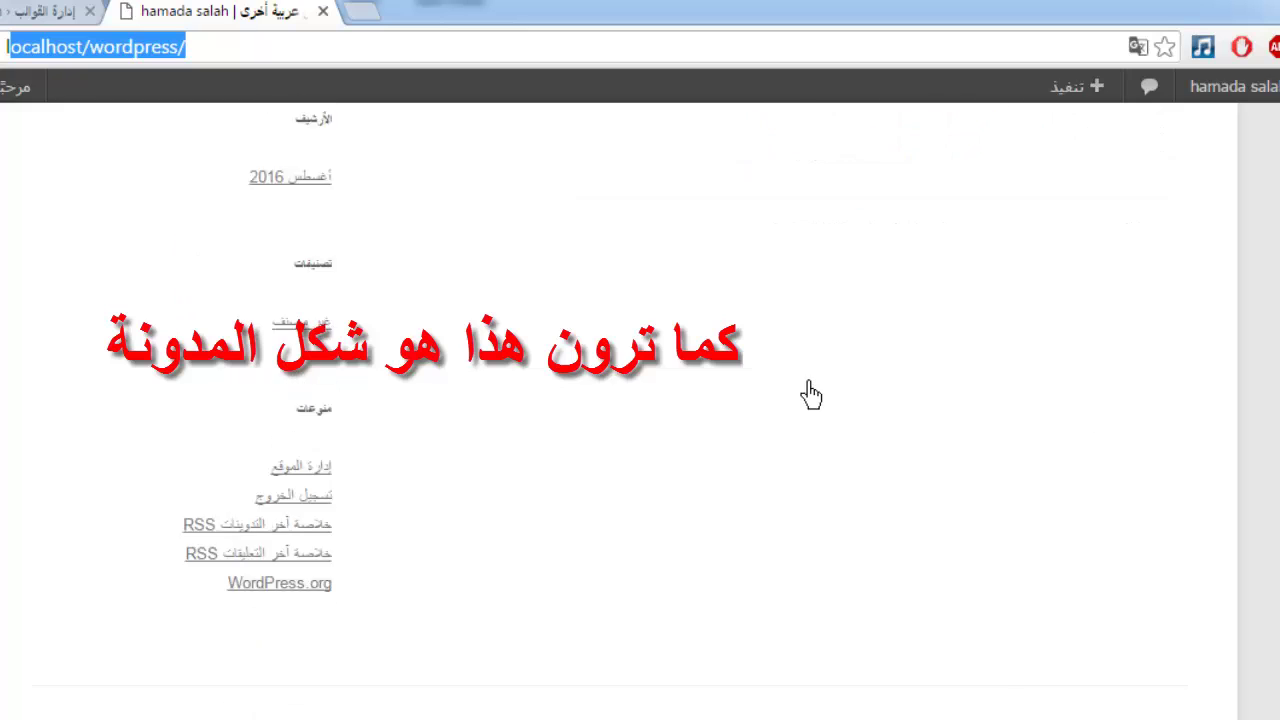
{"action": "scroll", "coordinate": [665, 416], "scroll_direction": "up", "scroll_amount": 2}
{"action": "scroll", "coordinate": [665, 416], "scroll_direction": "up", "scroll_amount": 5}
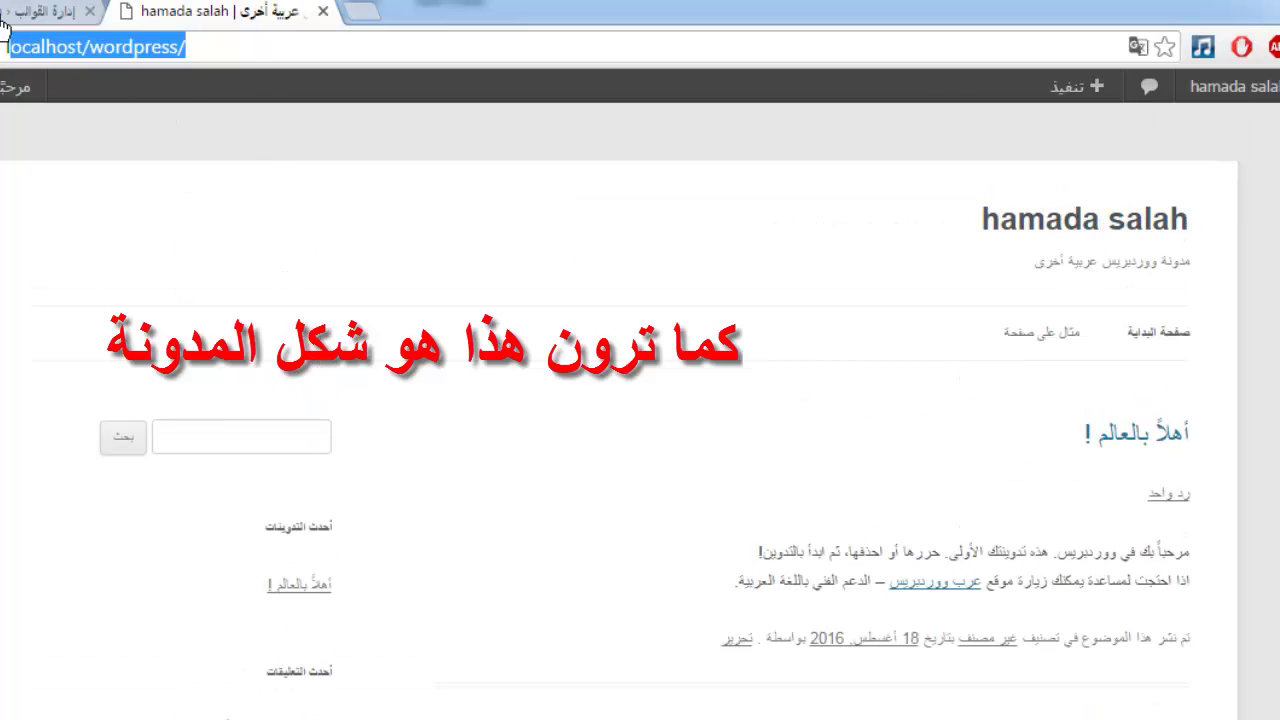
{"action": "key", "text": "ctrl+Page_Up"}
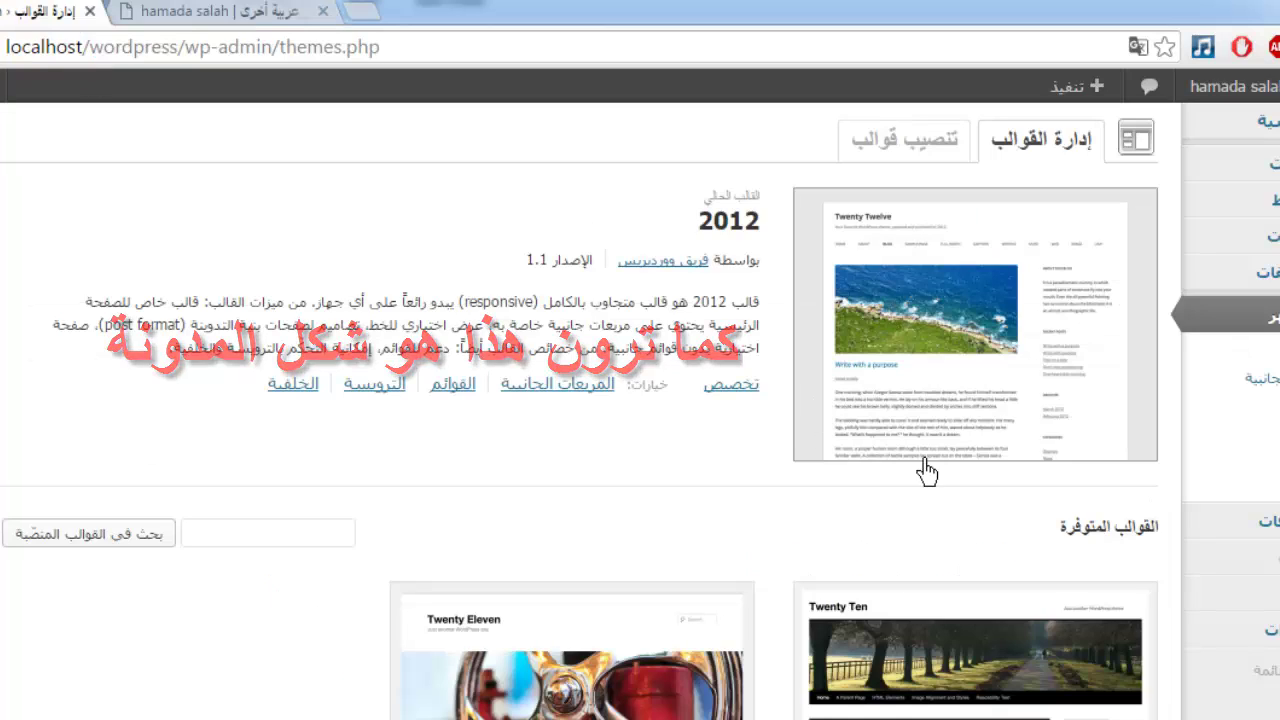
- Preview Twenty Ten, save and activate it, and return to the blog tab
{"action": "scroll", "coordinate": [923, 389], "scroll_direction": "down", "scroll_amount": 3}
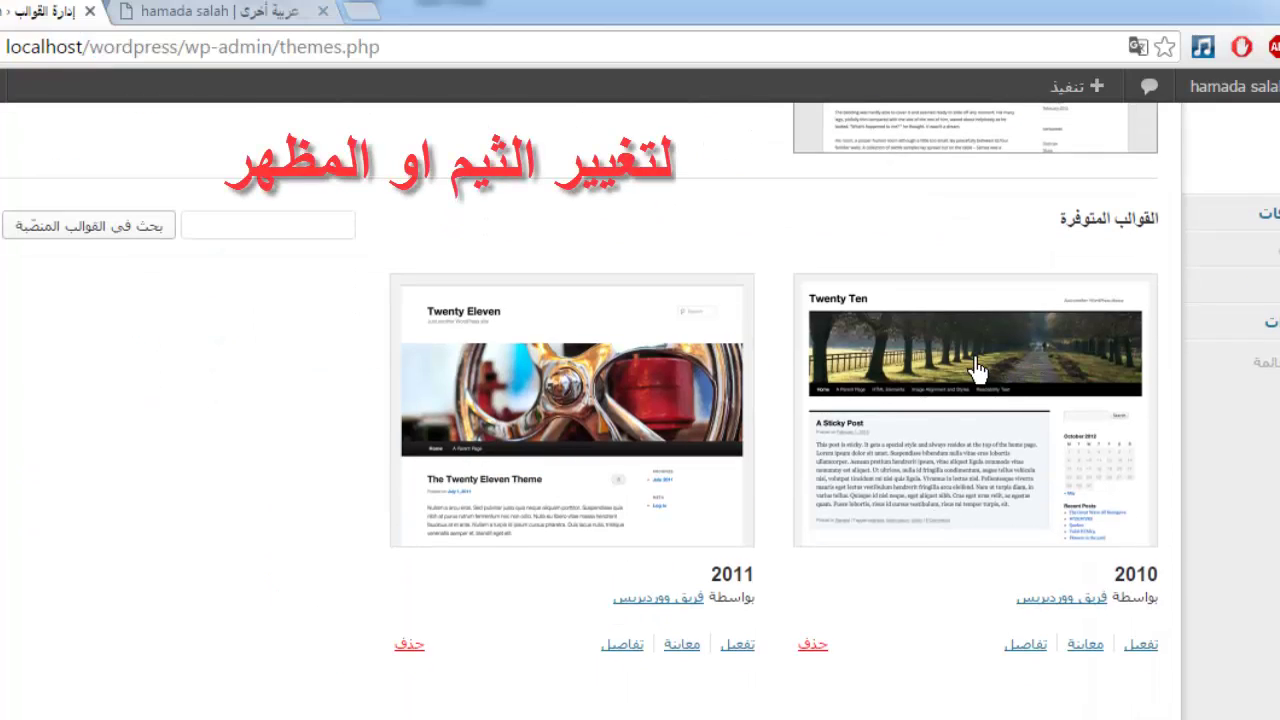
{"action": "left_click", "coordinate": [979, 369]}
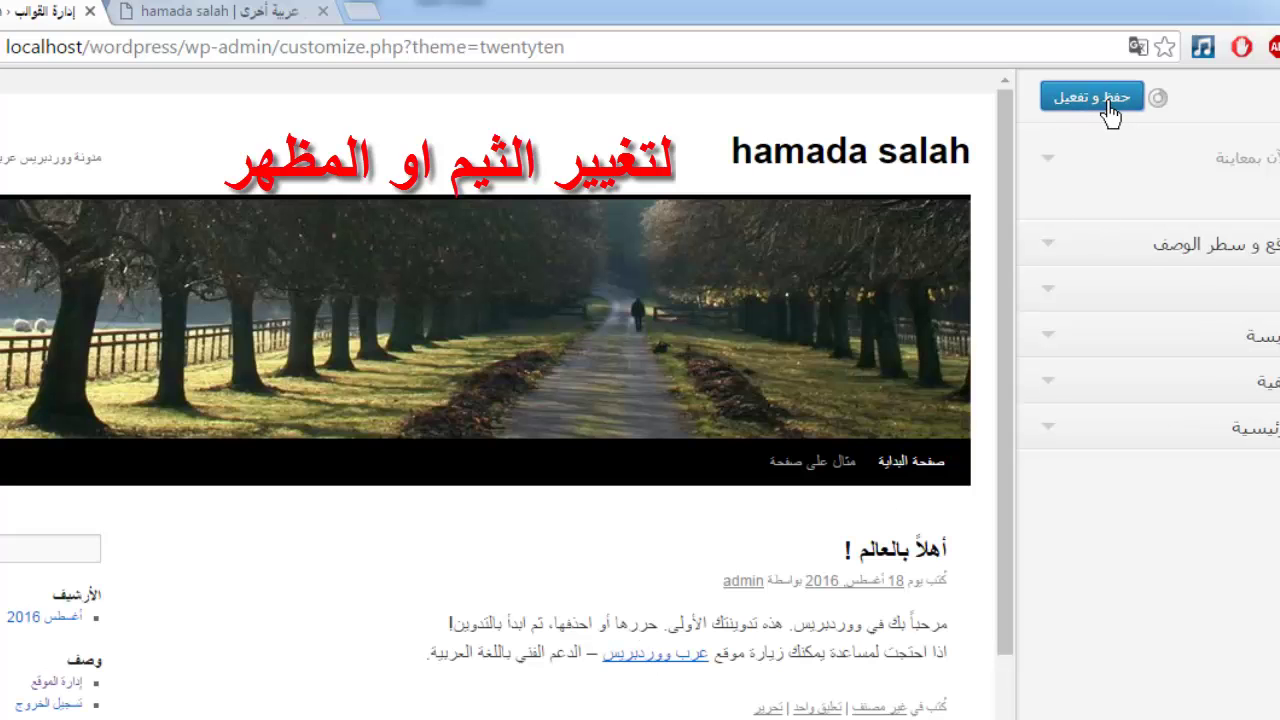
{"action": "left_click", "coordinate": [1097, 108]}
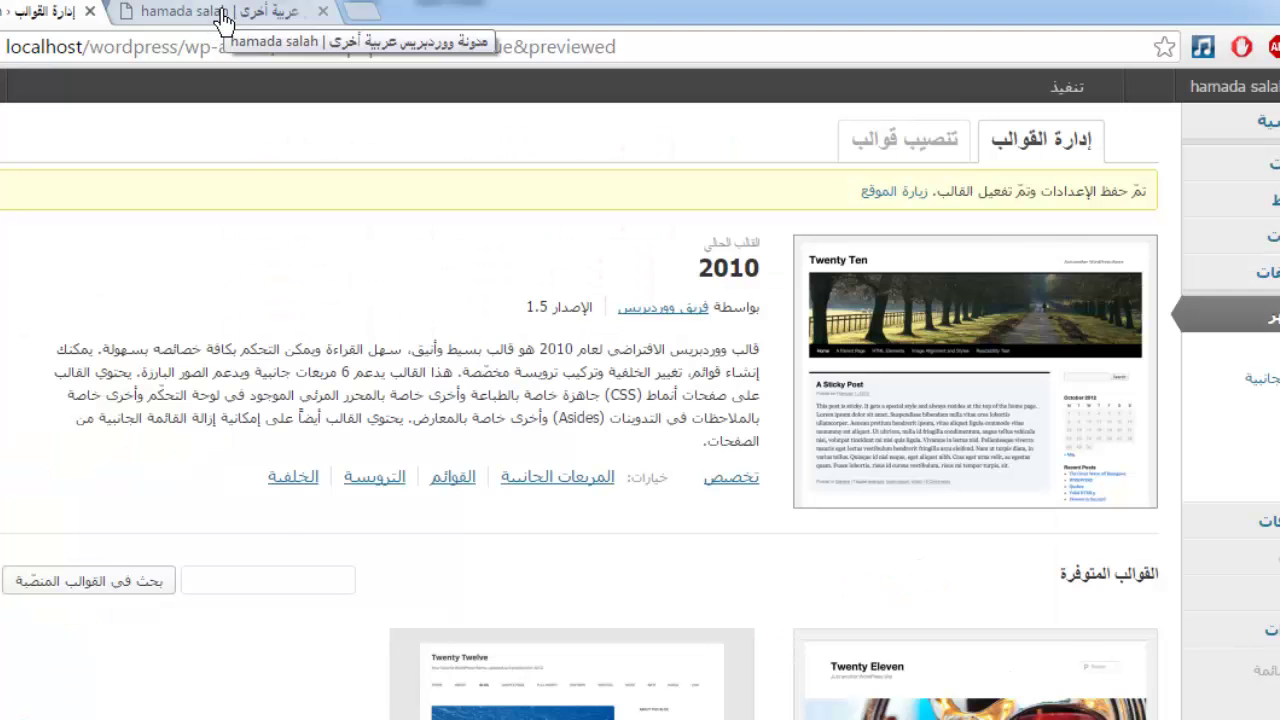
{"action": "left_click", "coordinate": [222, 12]}
- Reload the blog to view the Twenty Ten design, then return to the Themes tab
{"action": "mouse_move", "coordinate": [45, 85]}
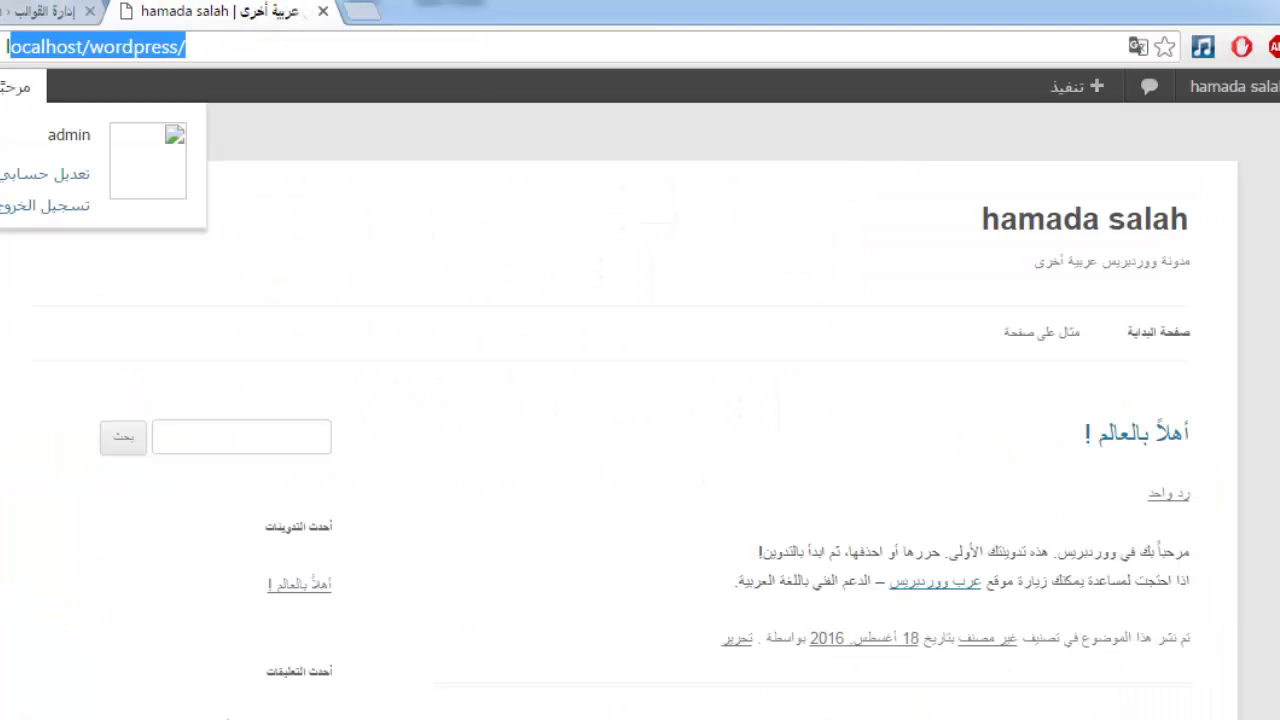
{"action": "key", "text": "Return"}
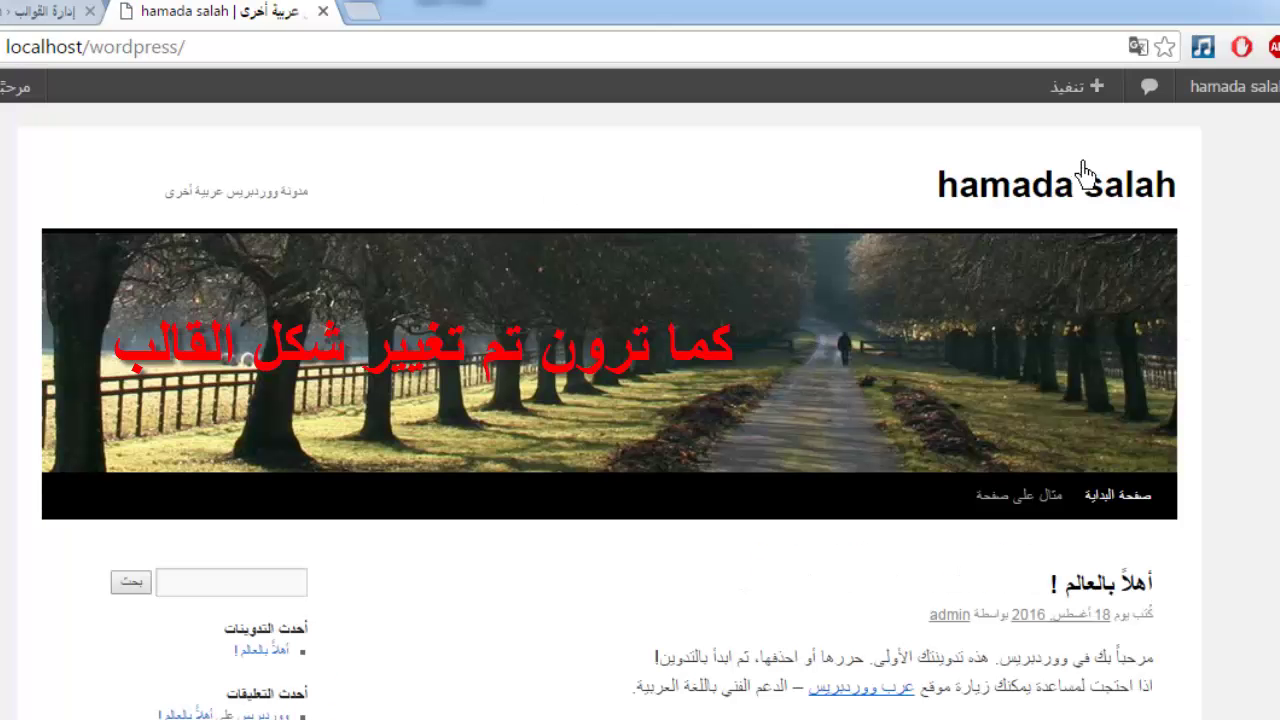
{"action": "scroll", "coordinate": [920, 503], "scroll_direction": "down", "scroll_amount": 3}
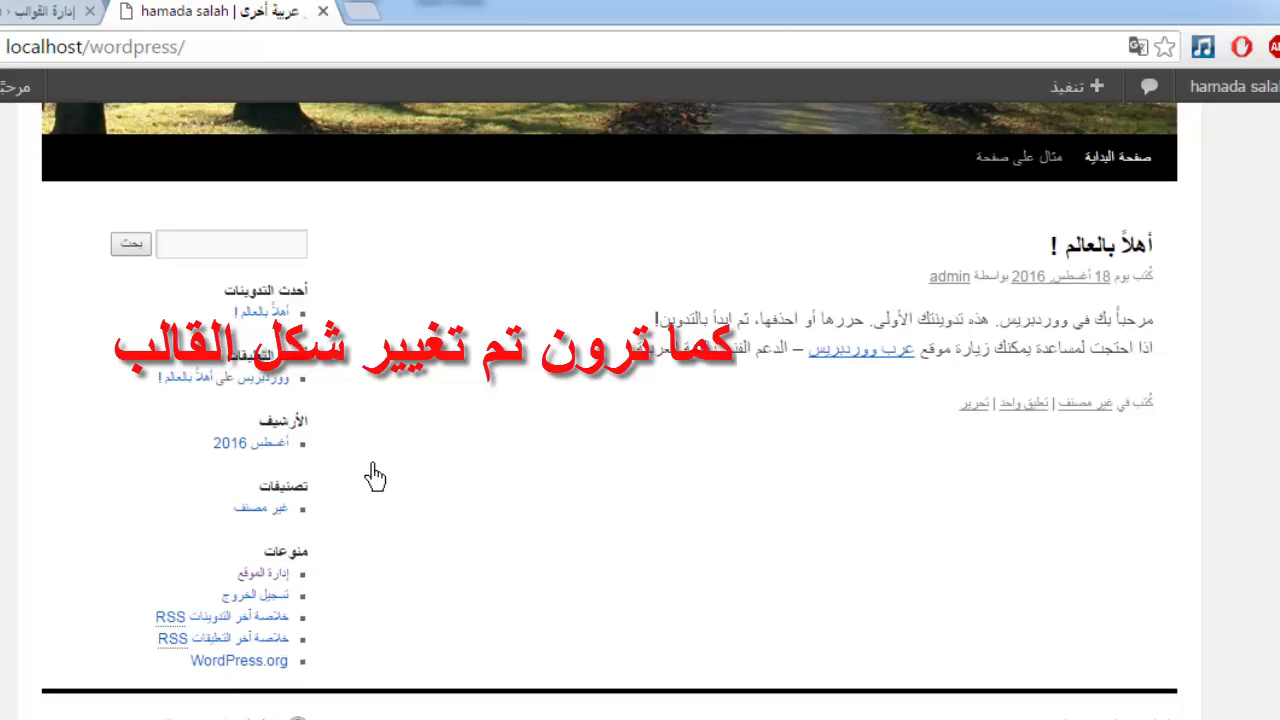
{"action": "scroll", "coordinate": [371, 471], "scroll_direction": "up", "scroll_amount": 4}
{"action": "left_click", "coordinate": [45, 12]}
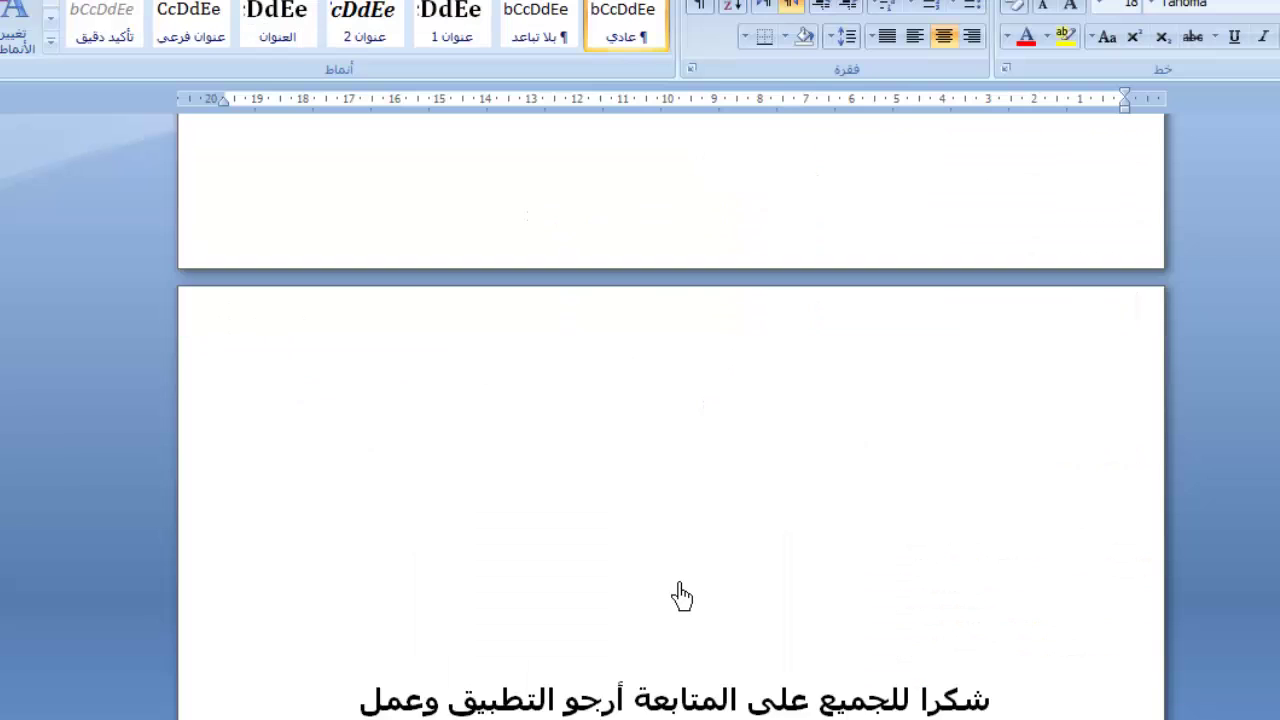
- Scroll to the document's last page and select its closing lines, including 'أسفل الفيديو'
{"action": "scroll", "coordinate": [680, 594], "scroll_direction": "down", "scroll_amount": 3}
{"action": "left_click_drag", "start_coordinate": [740, 420], "coordinate": [715, 702]}
{"action": "scroll", "coordinate": [745, 420], "scroll_direction": "down", "scroll_amount": 3}
{"action": "double_click", "coordinate": [722, 396]}
{"action": "left_click", "coordinate": [722, 396]}
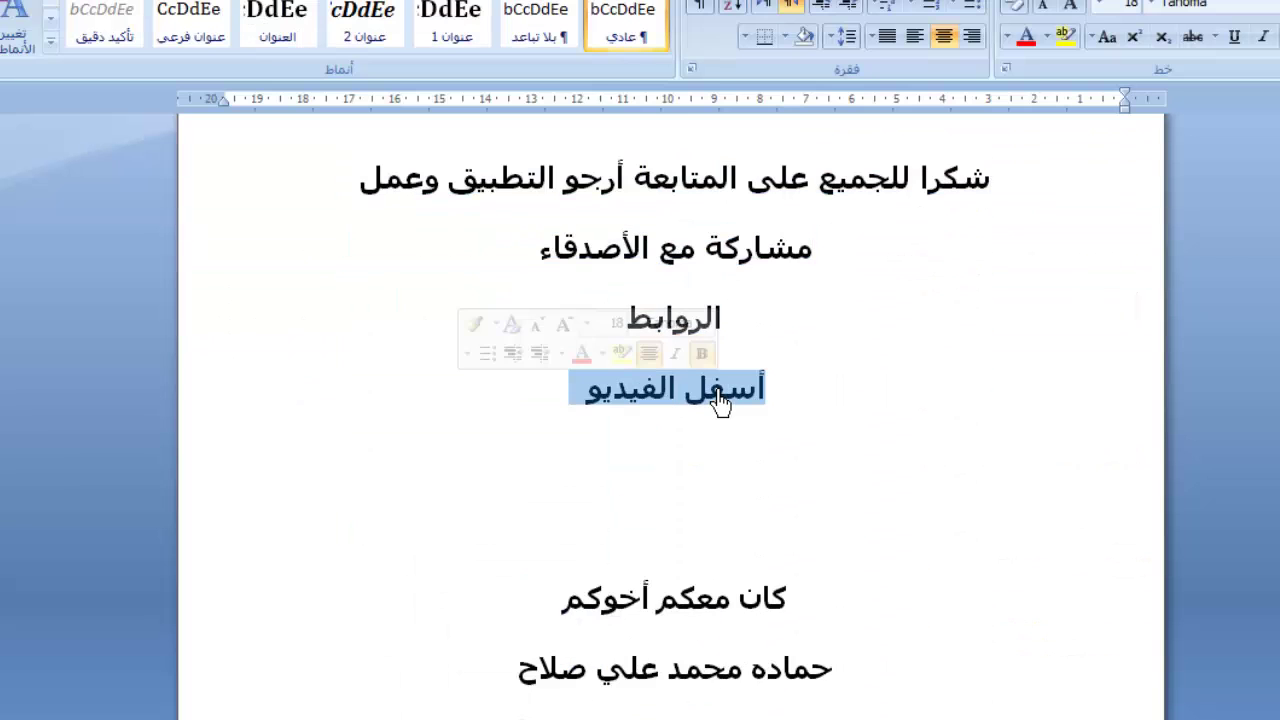